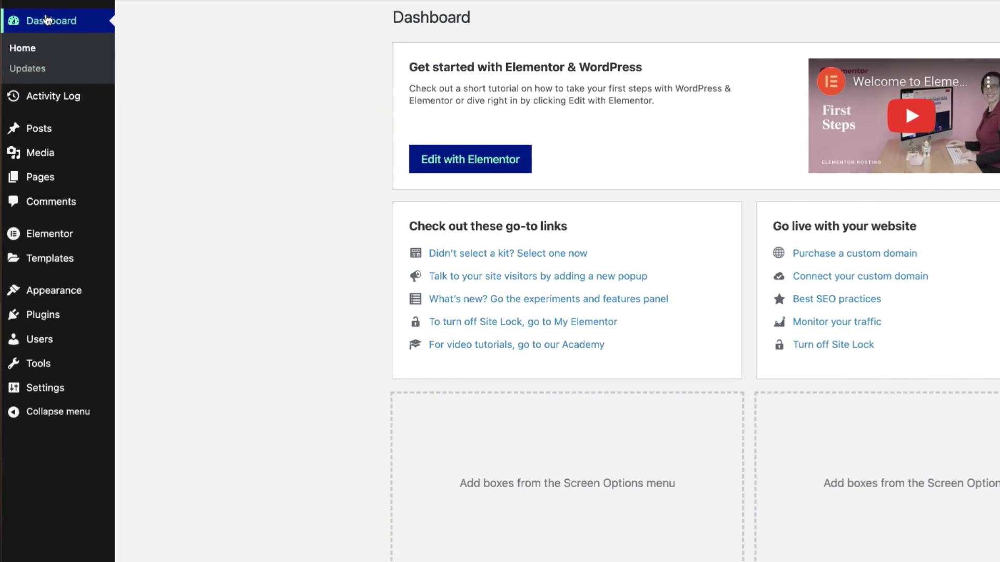
Check in Elementor's Features settings that the Flexbox Container experiment is active
{"action": "mouse_move", "coordinate": [58, 233]}
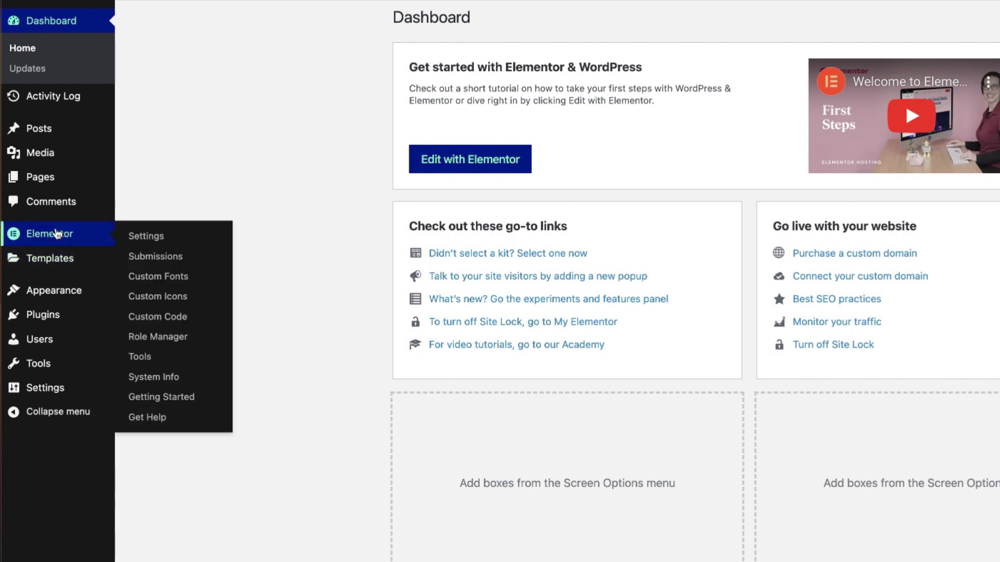
{"action": "left_click", "coordinate": [146, 236]}
{"action": "left_click", "coordinate": [374, 187]}
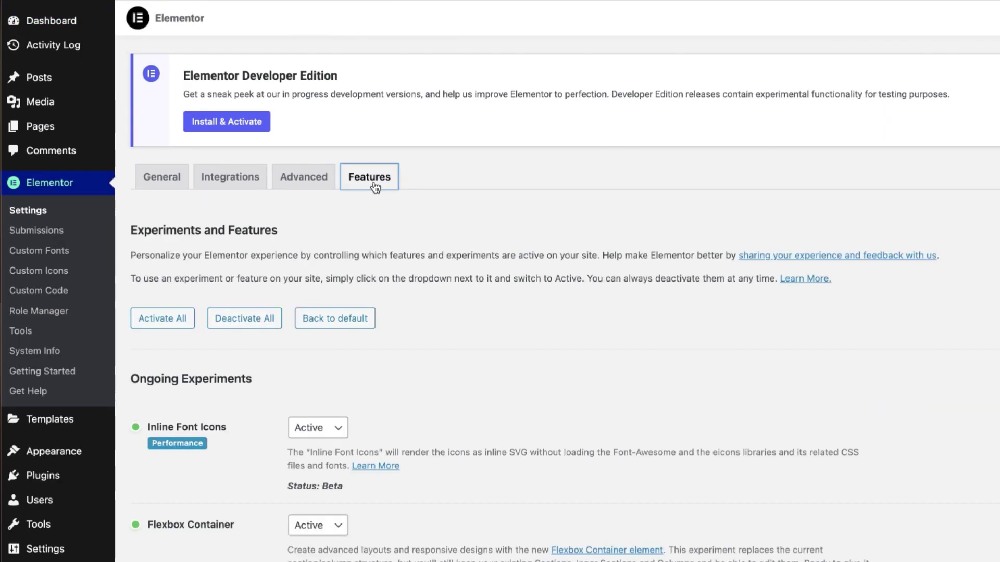
{"action": "scroll", "coordinate": [230, 515], "scroll_direction": "down", "scroll_amount": 1}
{"action": "scroll", "coordinate": [231, 515], "scroll_direction": "down", "scroll_amount": 2}
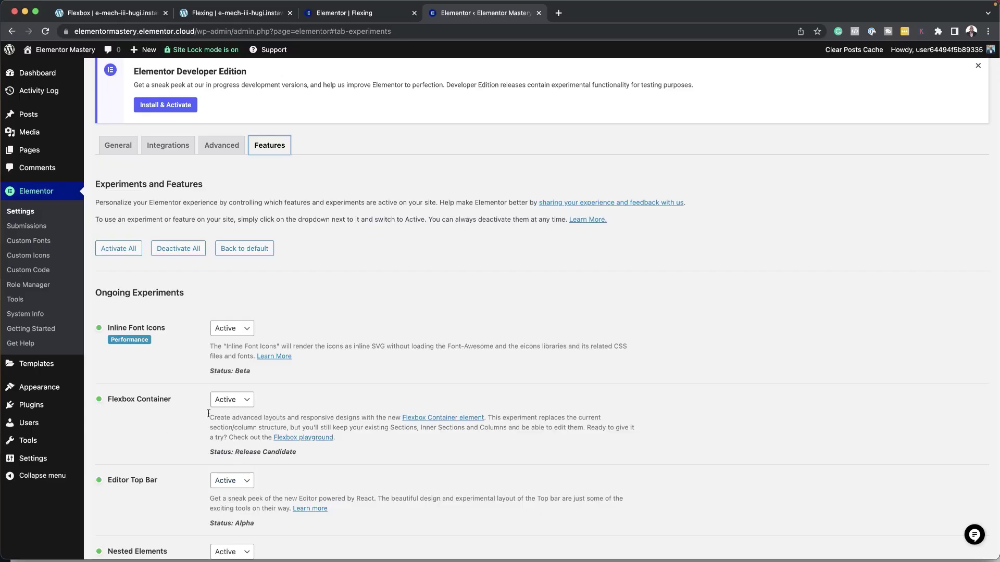
{"action": "scroll", "coordinate": [162, 404], "scroll_direction": "down", "scroll_amount": 1}
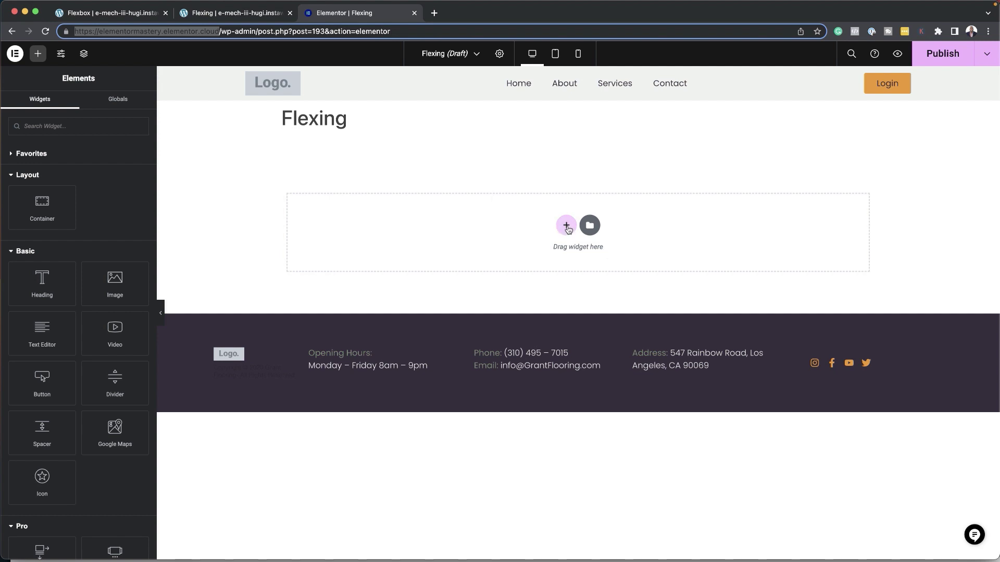
Add a vertical container holding a Text Editor widget with an Image widget below it
{"action": "left_click", "coordinate": [567, 226]}
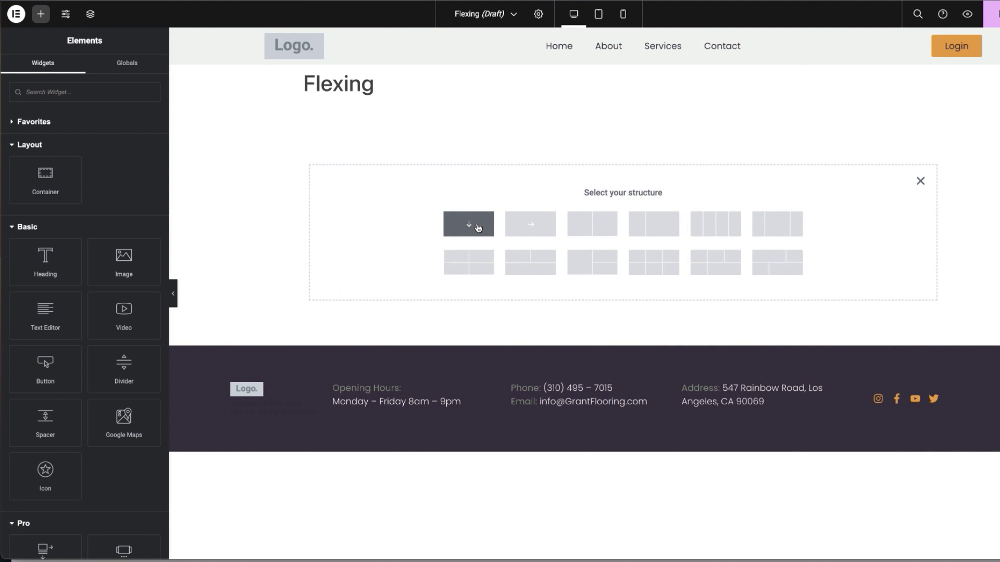
{"action": "left_click", "coordinate": [478, 228]}
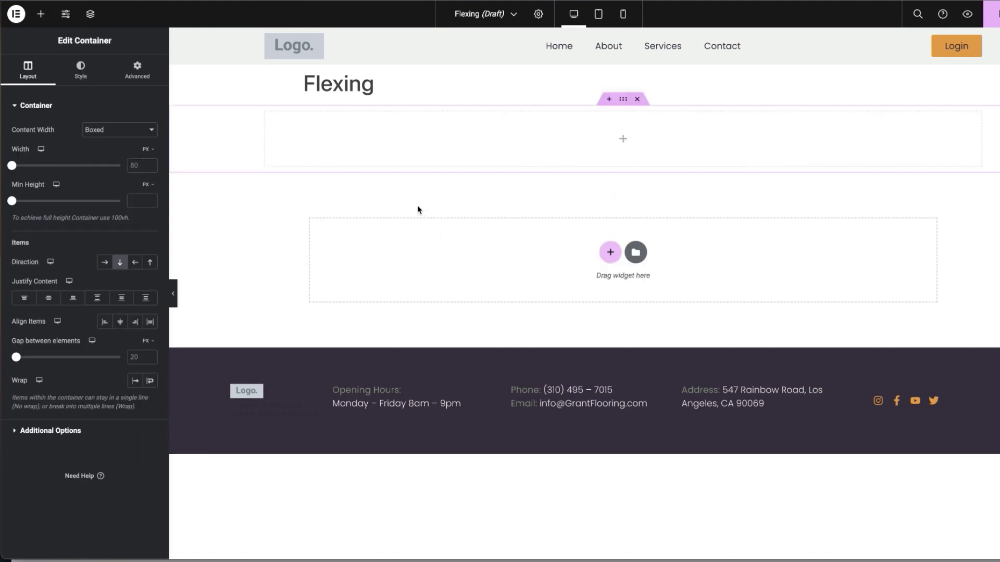
{"action": "left_click", "coordinate": [42, 15]}
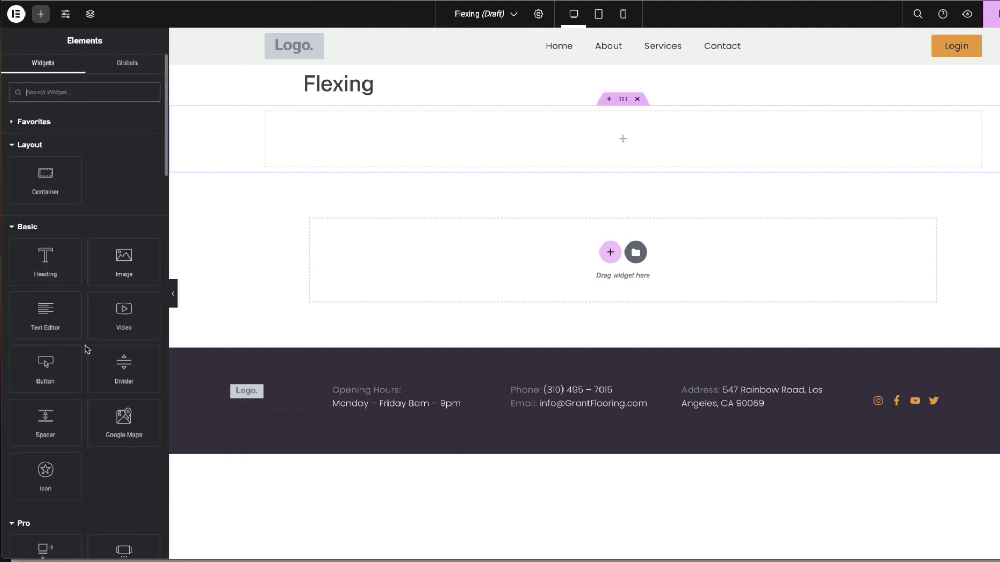
{"action": "left_click_drag", "start_coordinate": [44, 313], "coordinate": [573, 132]}
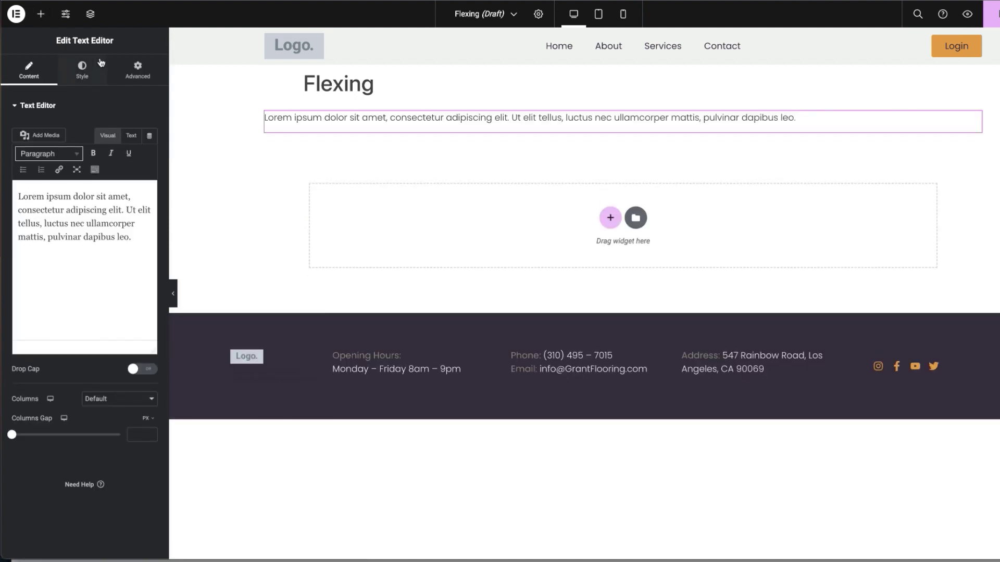
{"action": "left_click", "coordinate": [41, 13]}
{"action": "left_click_drag", "start_coordinate": [124, 261], "coordinate": [431, 128]}
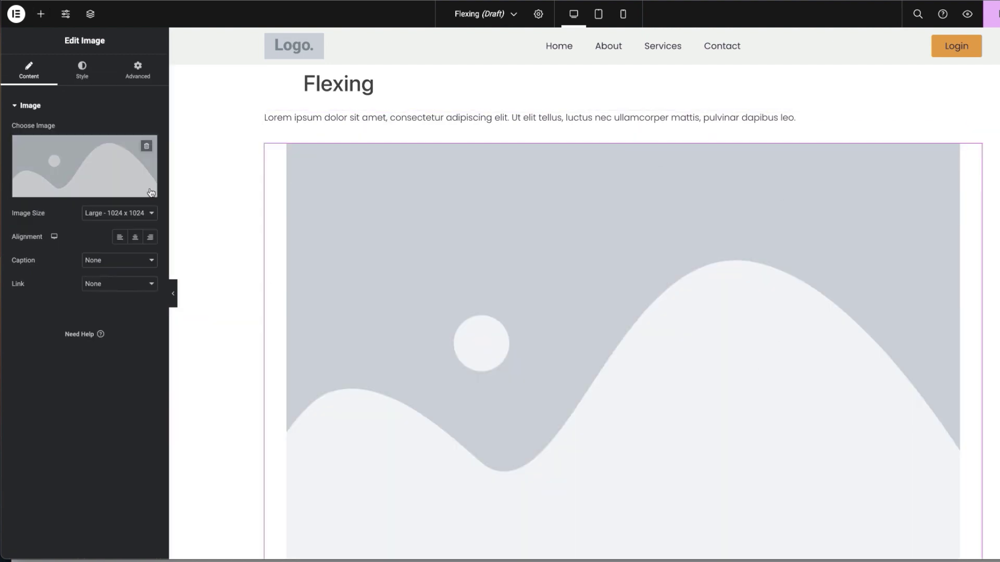
Set the image to the sunset couple photo and change the container Direction to Row
{"action": "left_click", "coordinate": [96, 164]}
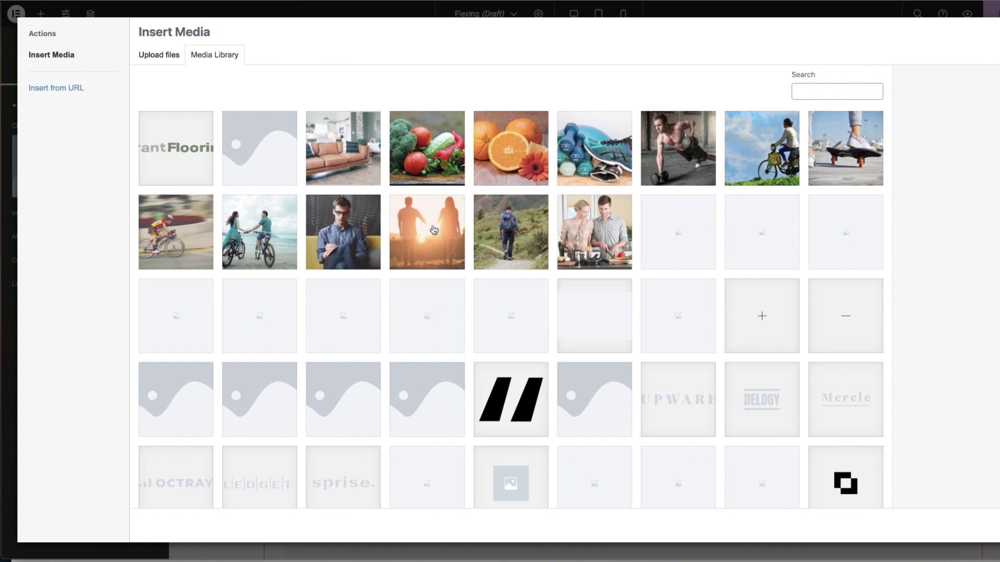
{"action": "left_click", "coordinate": [434, 232]}
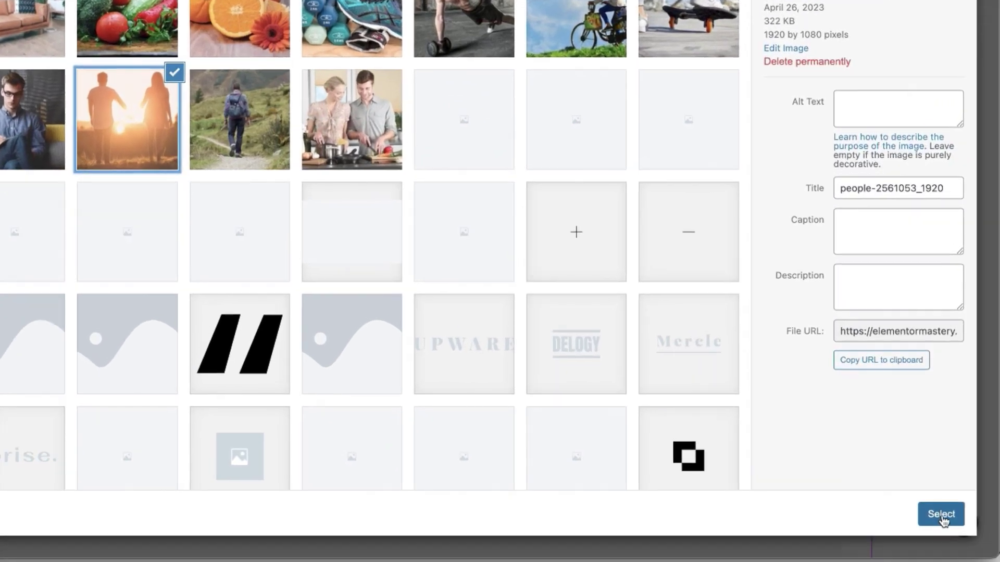
{"action": "left_click", "coordinate": [984, 523]}
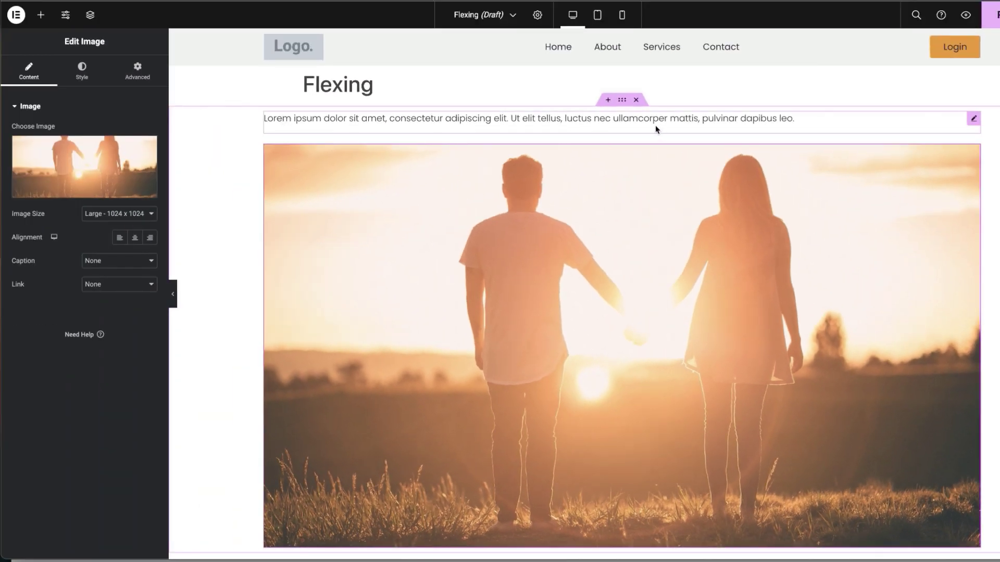
{"action": "left_click", "coordinate": [623, 105]}
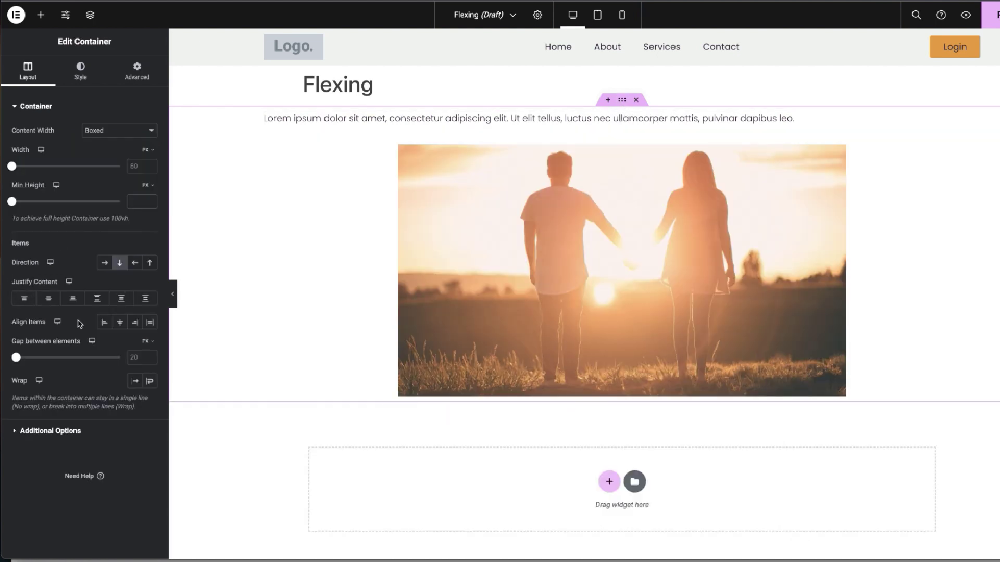
{"action": "left_click", "coordinate": [104, 264]}
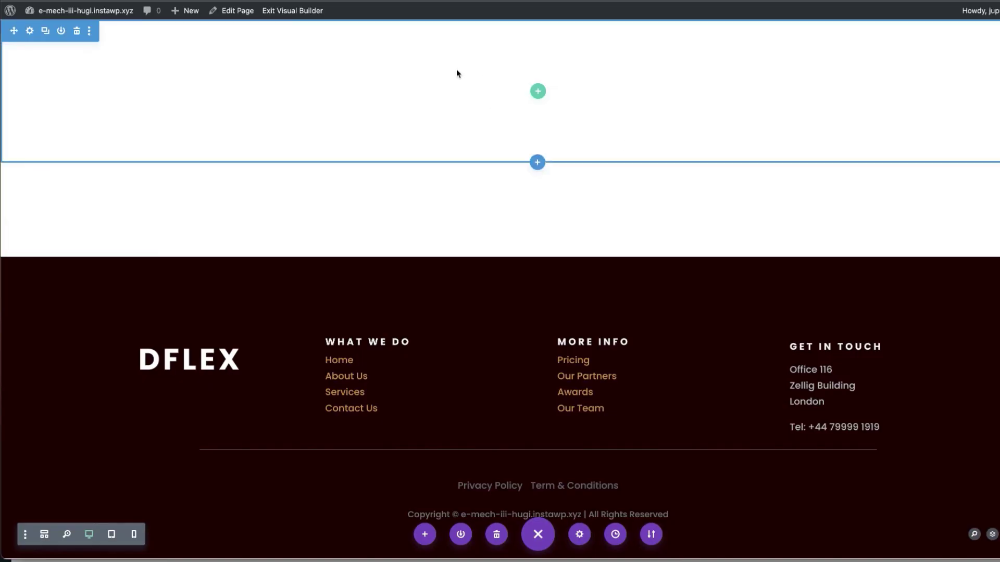
Add a one-column row containing a default Text module to the Divi section
{"action": "left_click", "coordinate": [233, 31]}
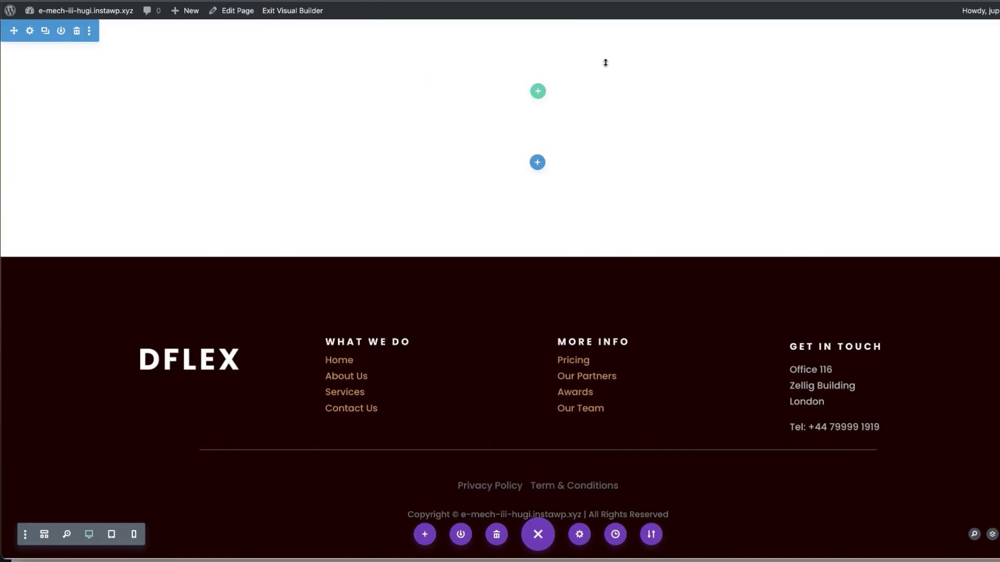
{"action": "left_click", "coordinate": [538, 93]}
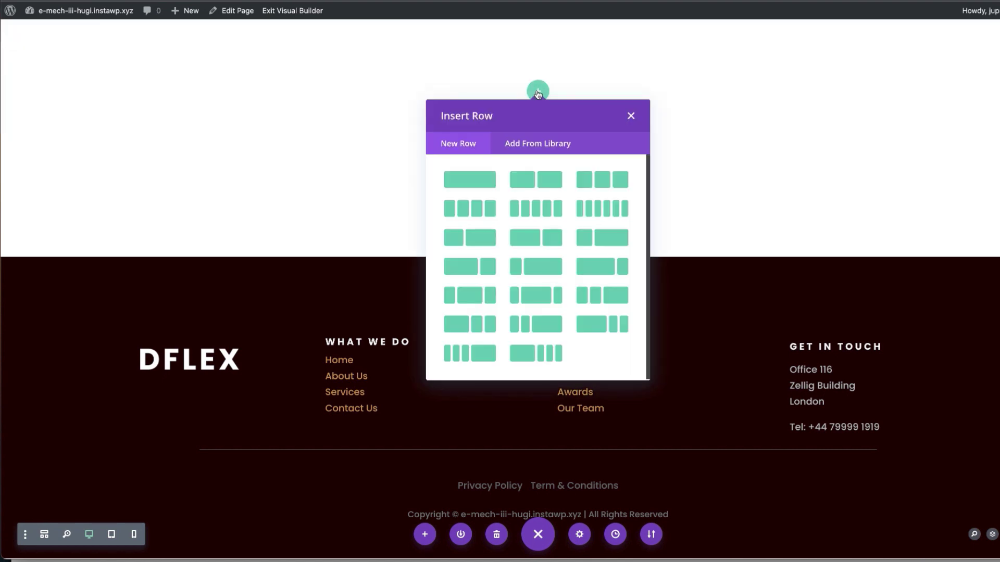
{"action": "left_click", "coordinate": [474, 183]}
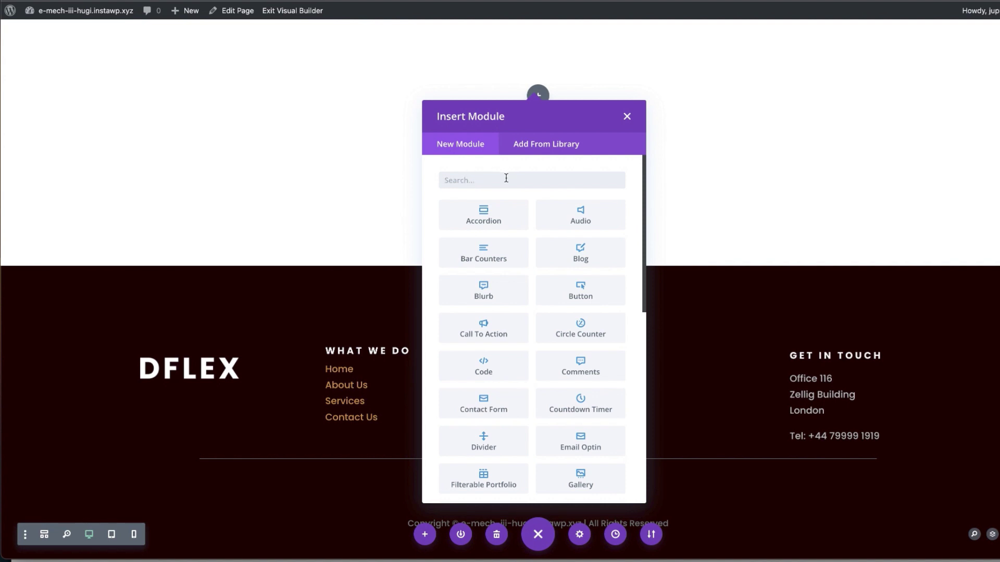
{"action": "type", "text": "text"}
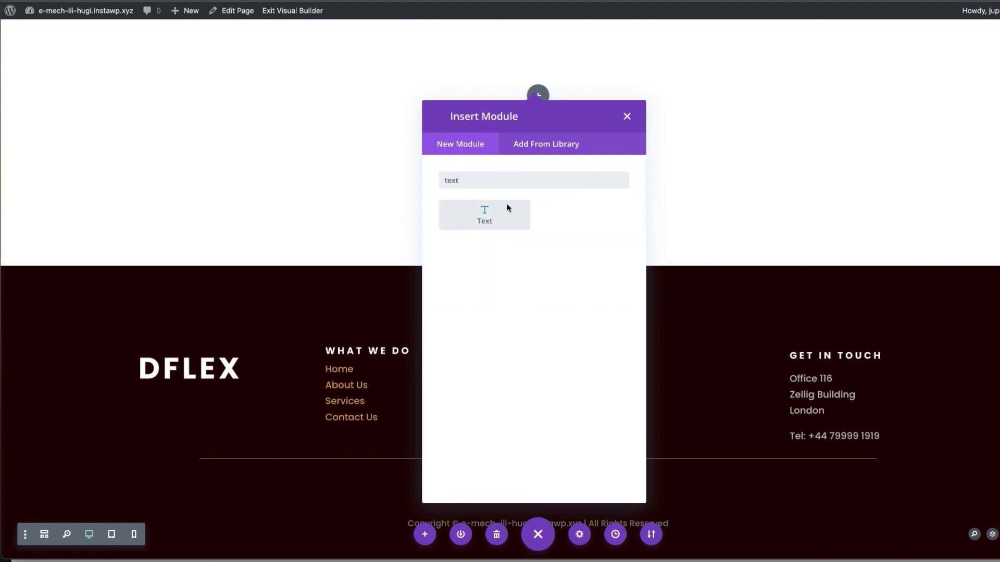
{"action": "left_click", "coordinate": [499, 218]}
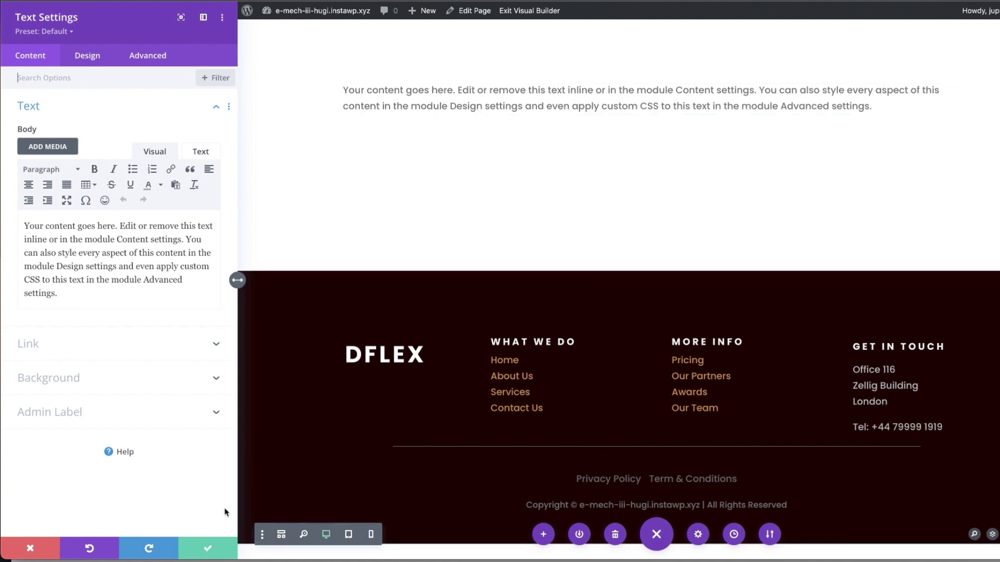
{"action": "left_click", "coordinate": [213, 547]}
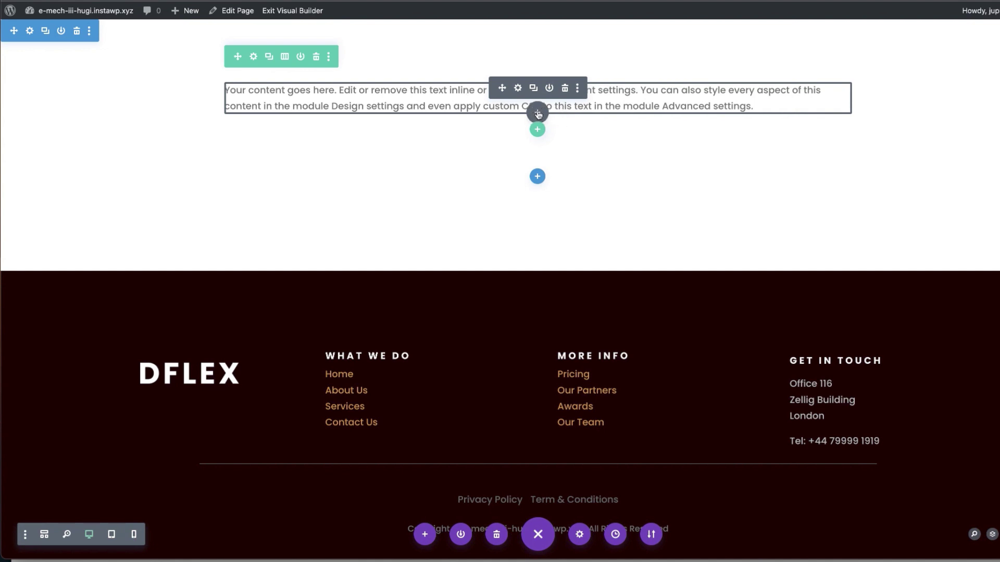
Insert an Image module below the Text module
{"action": "left_click", "coordinate": [537, 113]}
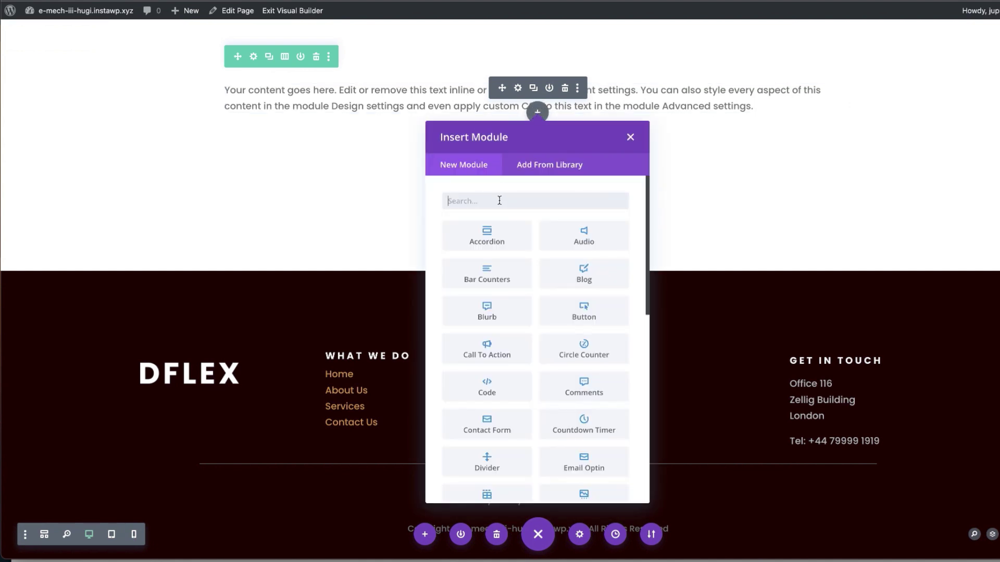
{"action": "type", "text": "image"}
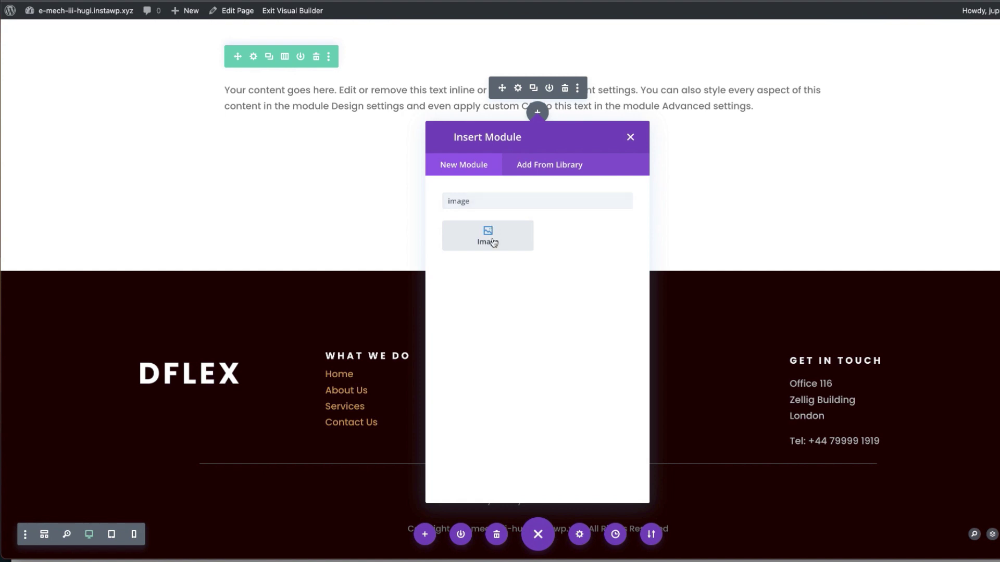
{"action": "left_click", "coordinate": [490, 236]}
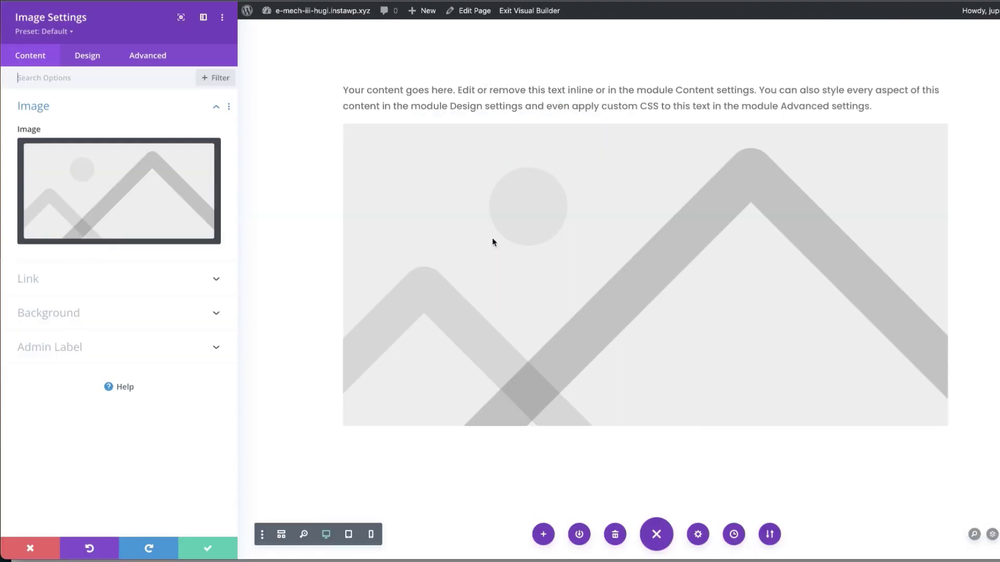
Set the Image module to the woman-in-profile photo from the Media Library and save
{"action": "left_click", "coordinate": [105, 200]}
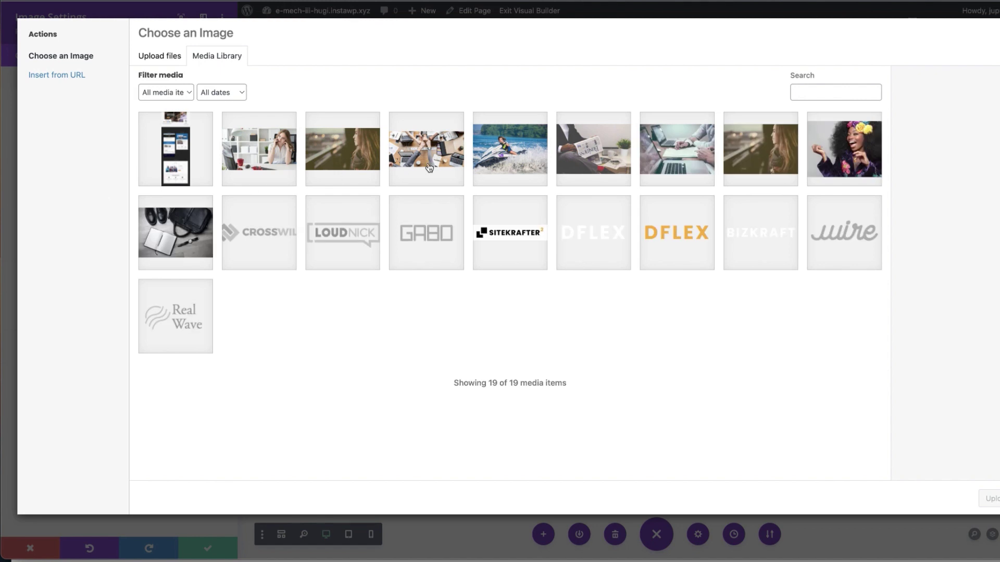
{"action": "left_click", "coordinate": [776, 156]}
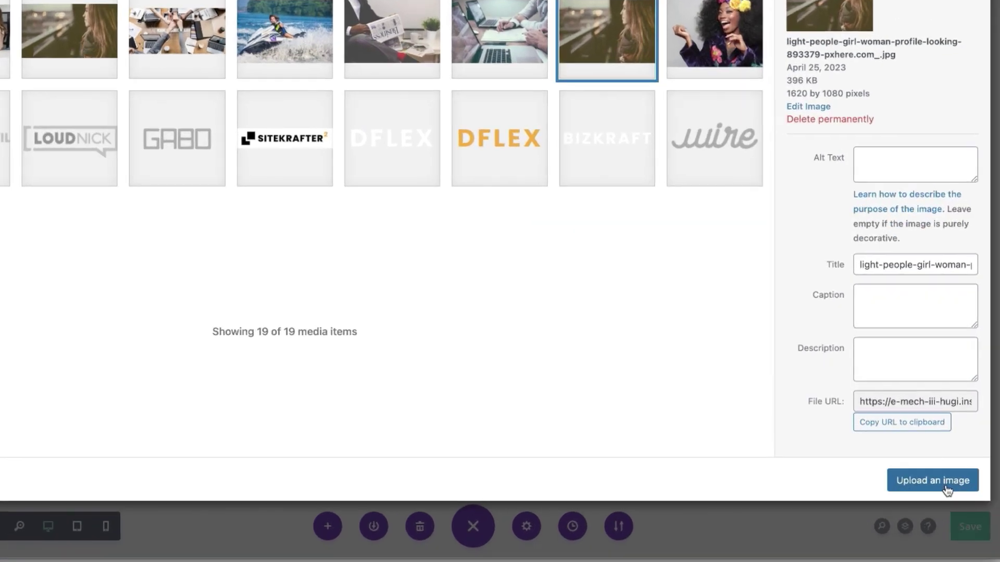
{"action": "left_click", "coordinate": [989, 499]}
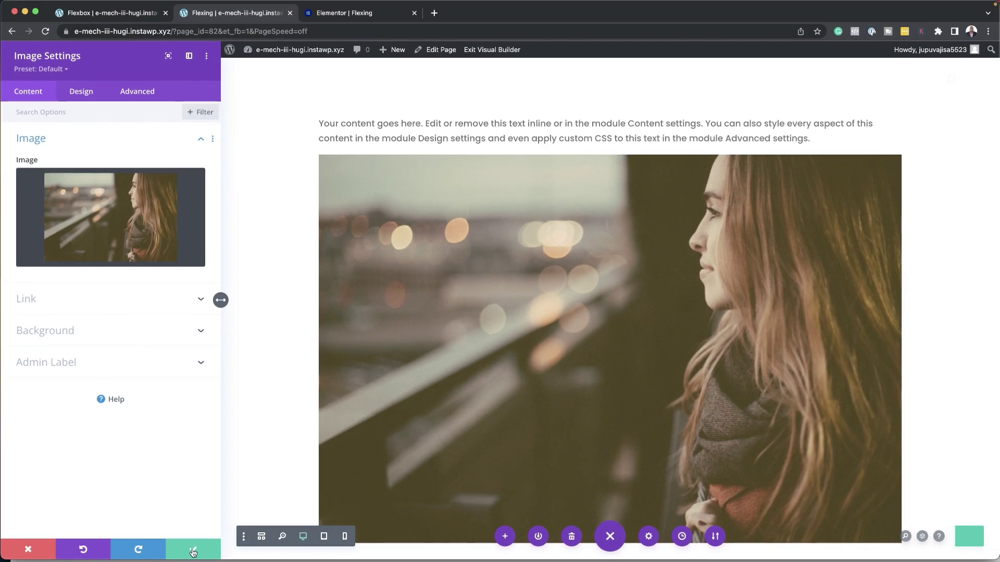
{"action": "left_click", "coordinate": [208, 548]}
Open the column's Advanced settings from Row Settings, then bring up the Flexbox snippet page
{"action": "mouse_move", "coordinate": [217, 121]}
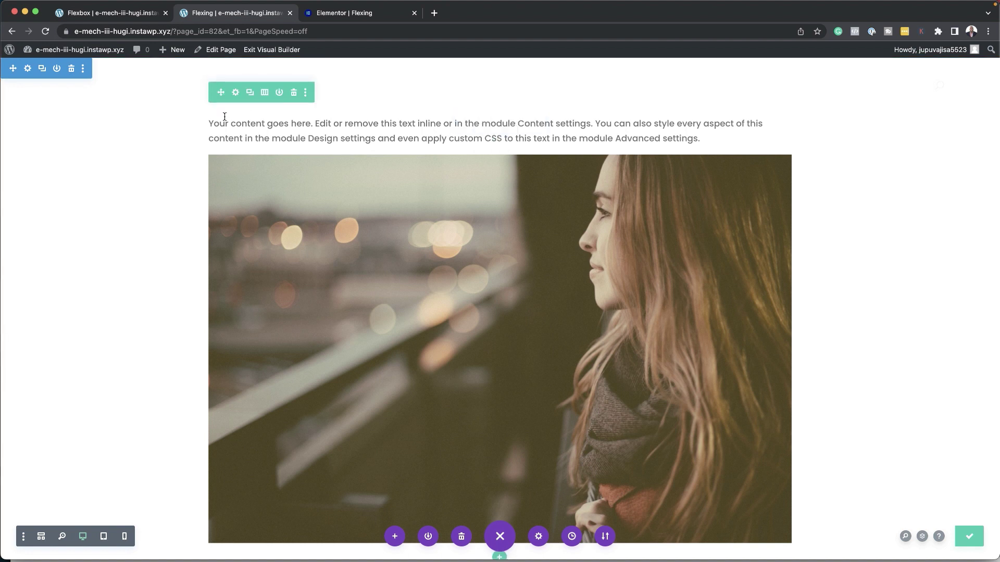
{"action": "left_click", "coordinate": [235, 93]}
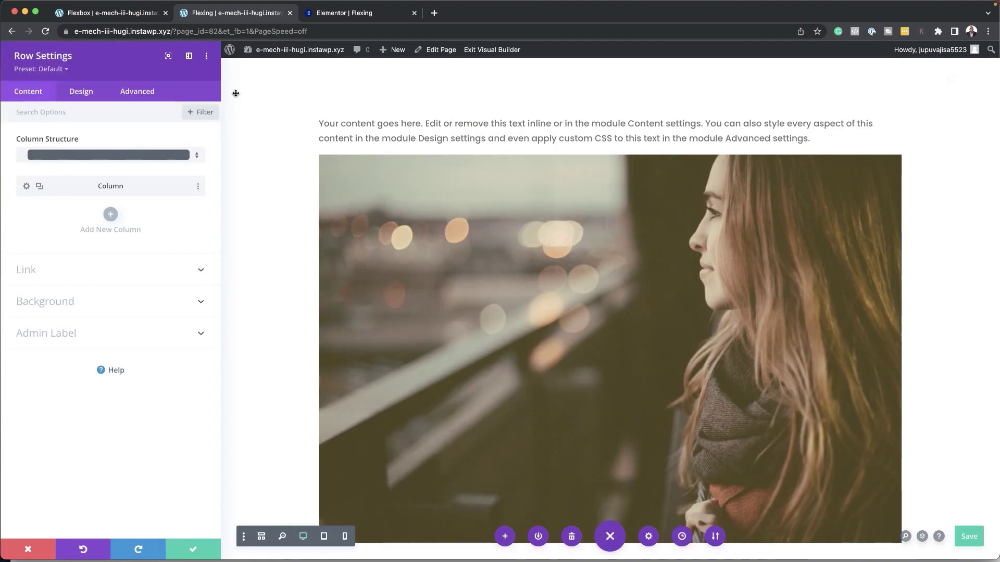
{"action": "left_click", "coordinate": [26, 187]}
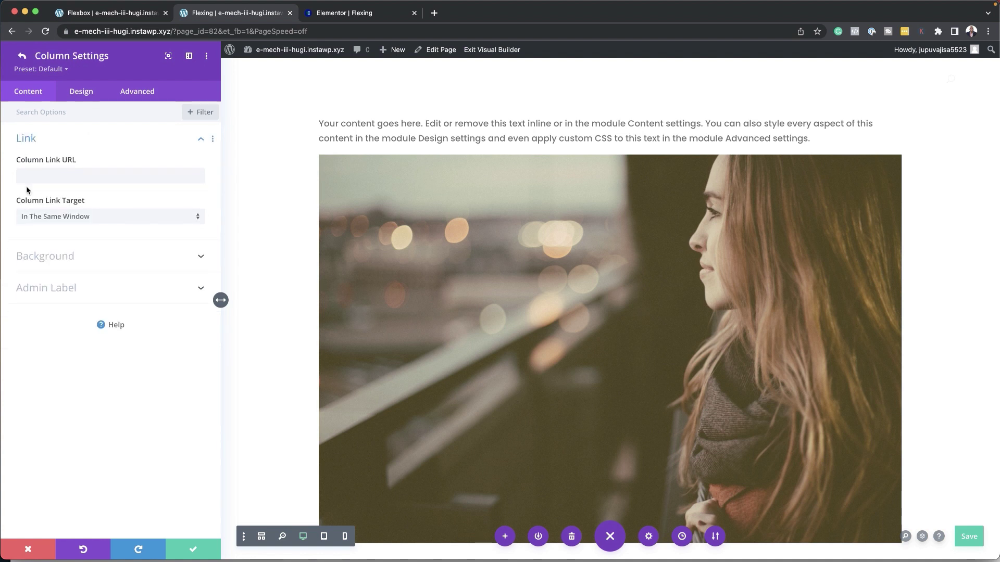
{"action": "left_click", "coordinate": [150, 94]}
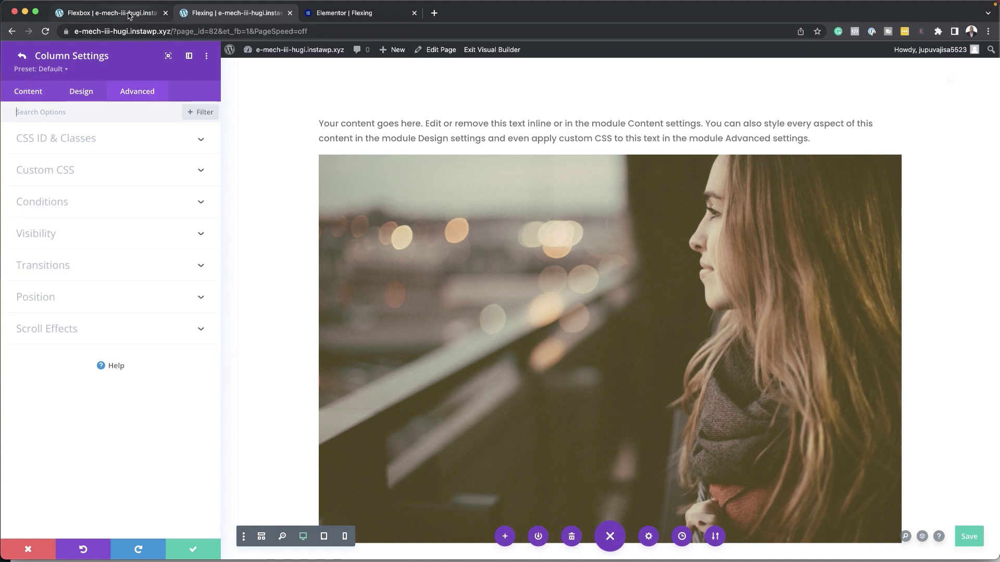
{"action": "left_click", "coordinate": [109, 13]}
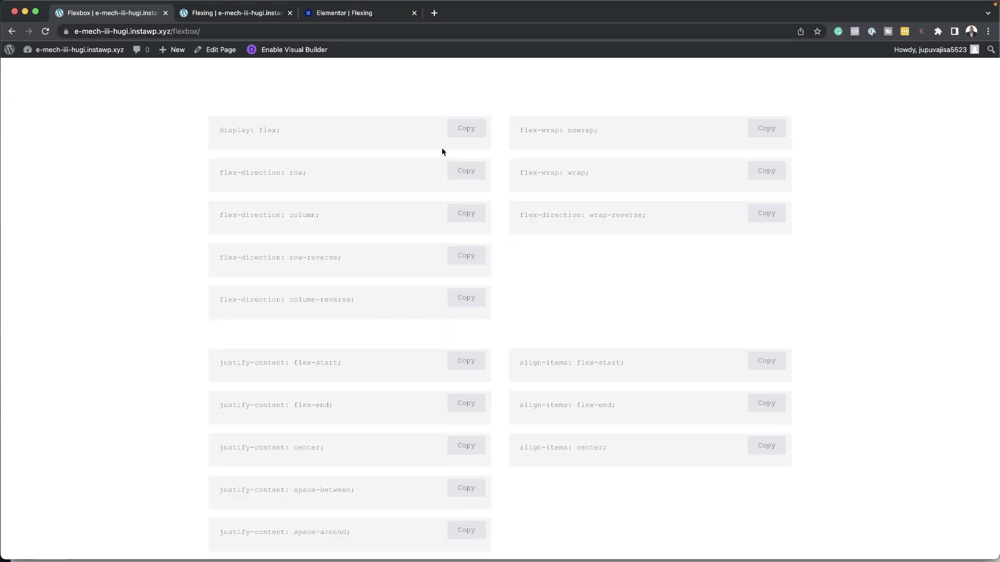
Enter display: flex; in the column's Main Element custom CSS and start a new line
{"action": "left_click", "coordinate": [470, 134]}
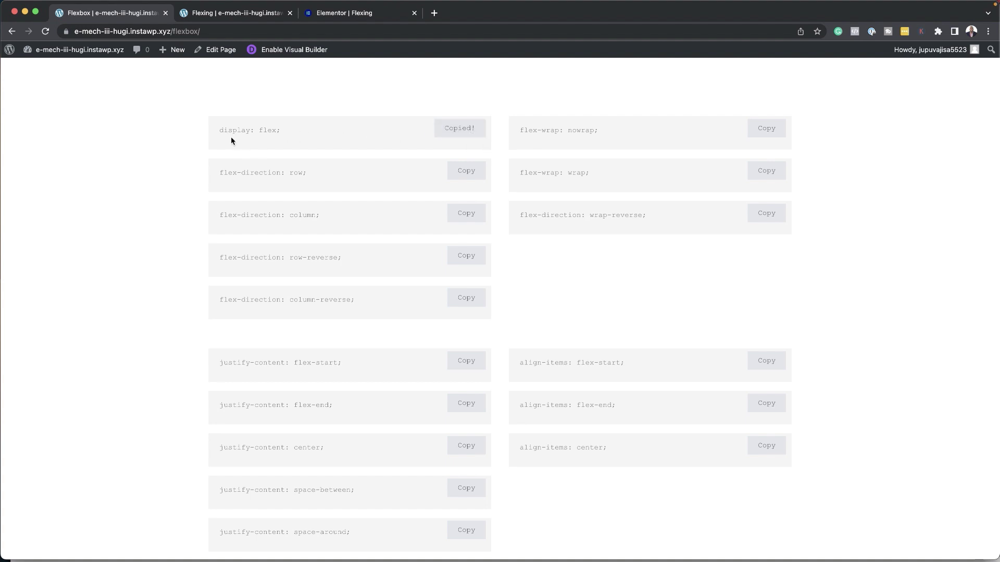
{"action": "left_click", "coordinate": [239, 13]}
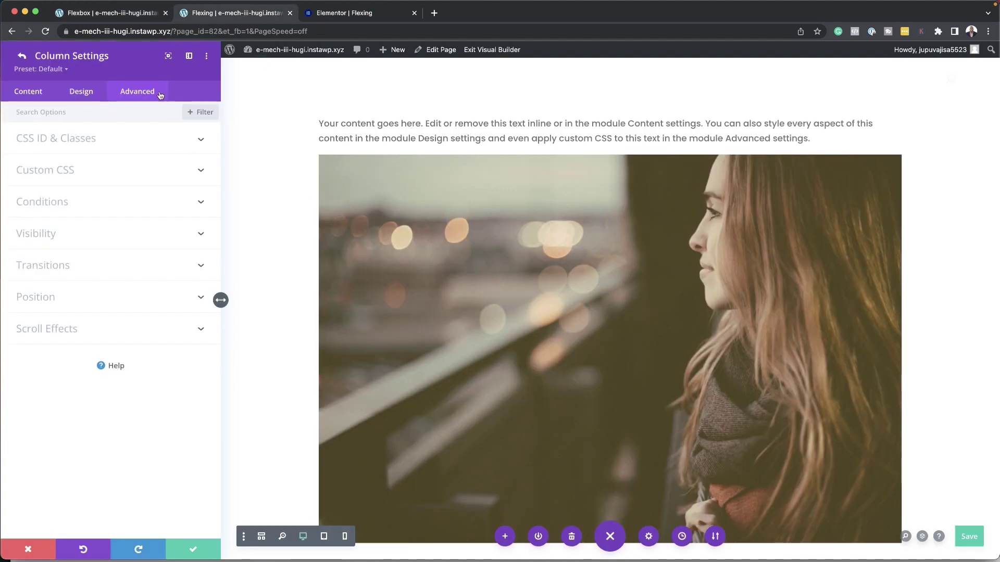
{"action": "left_click", "coordinate": [64, 173]}
{"action": "left_click", "coordinate": [67, 267]}
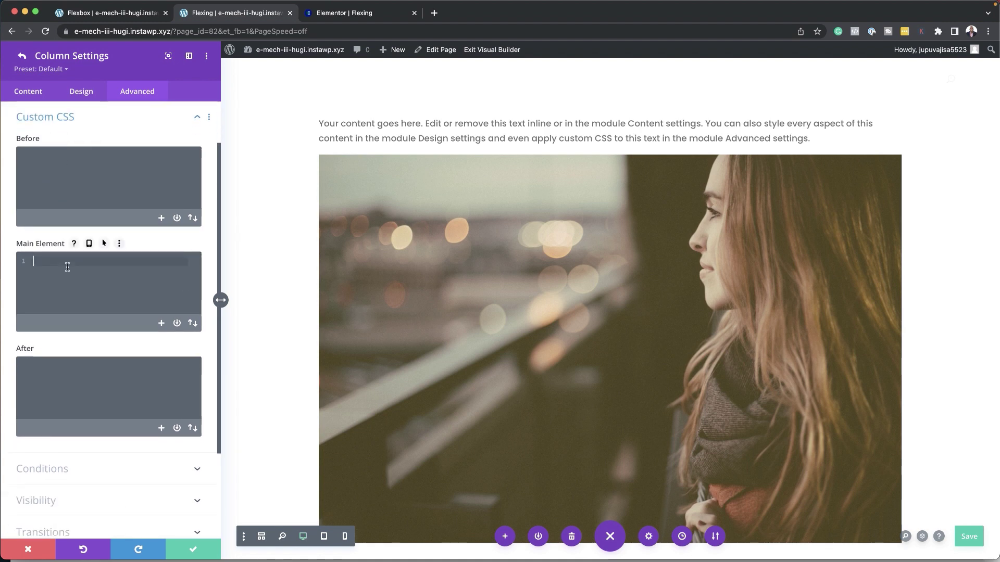
{"action": "type", "text": "display: flex;"}
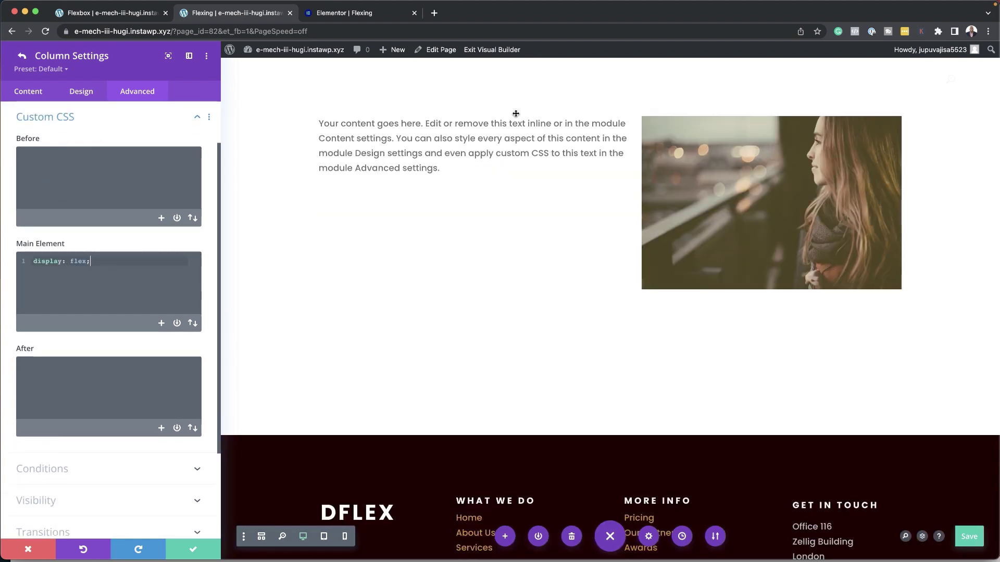
{"action": "left_click", "coordinate": [363, 14]}
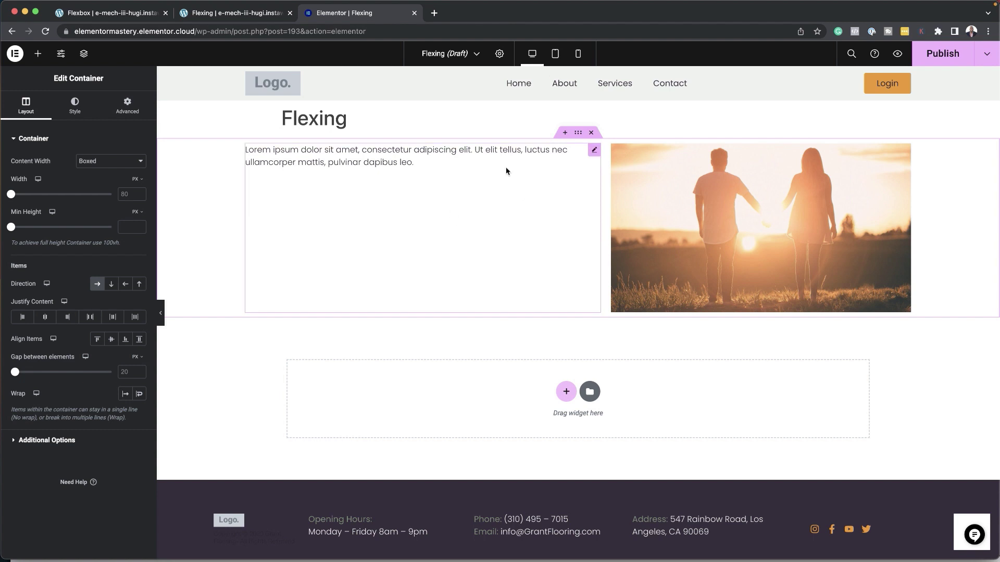
{"action": "left_click", "coordinate": [233, 17]}
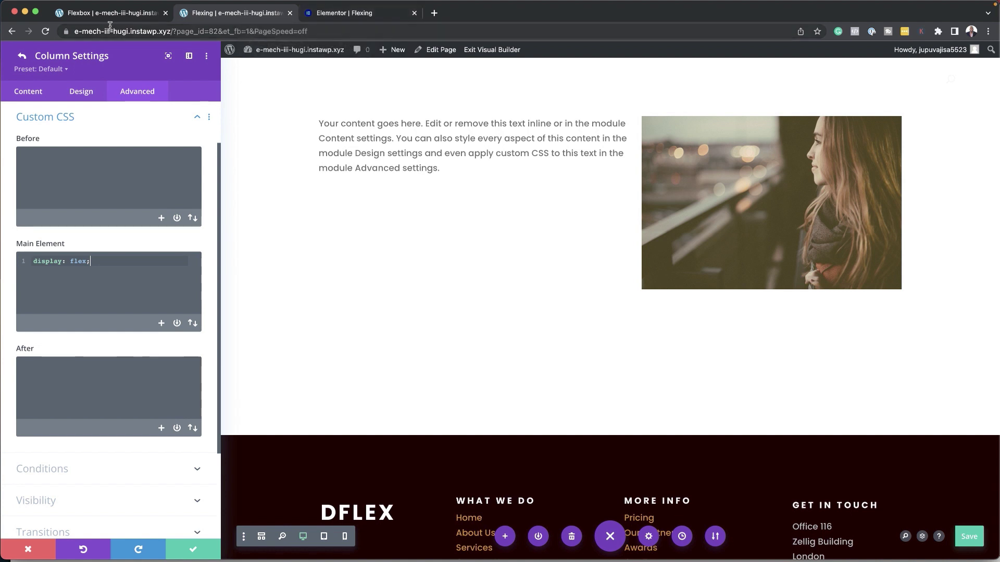
{"action": "key", "text": "Return"}
{"action": "left_click", "coordinate": [130, 12]}
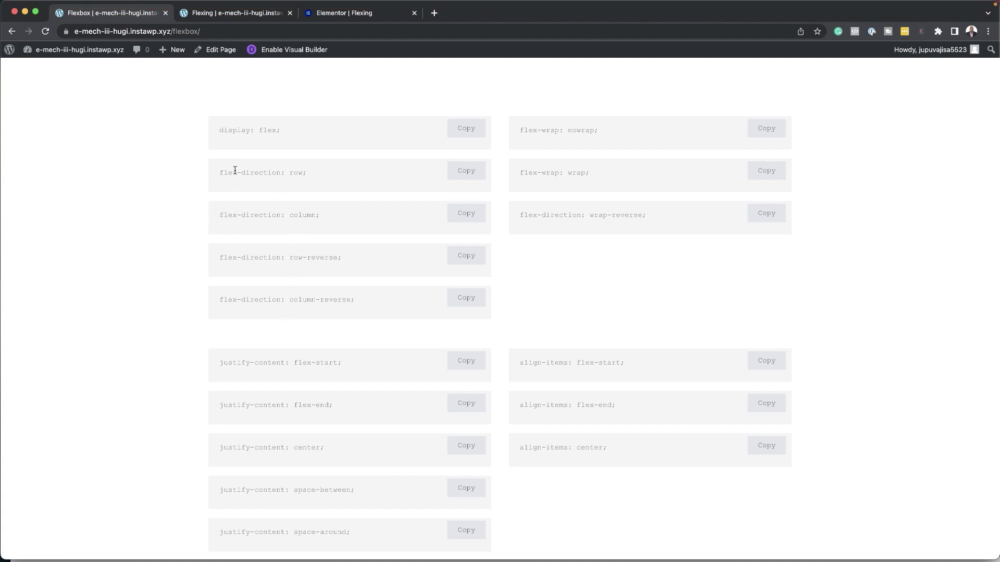
Paste flex-direction: row; on line 2 of the Main Element CSS, and set Elementor's container Direction to Row
{"action": "left_click", "coordinate": [465, 171]}
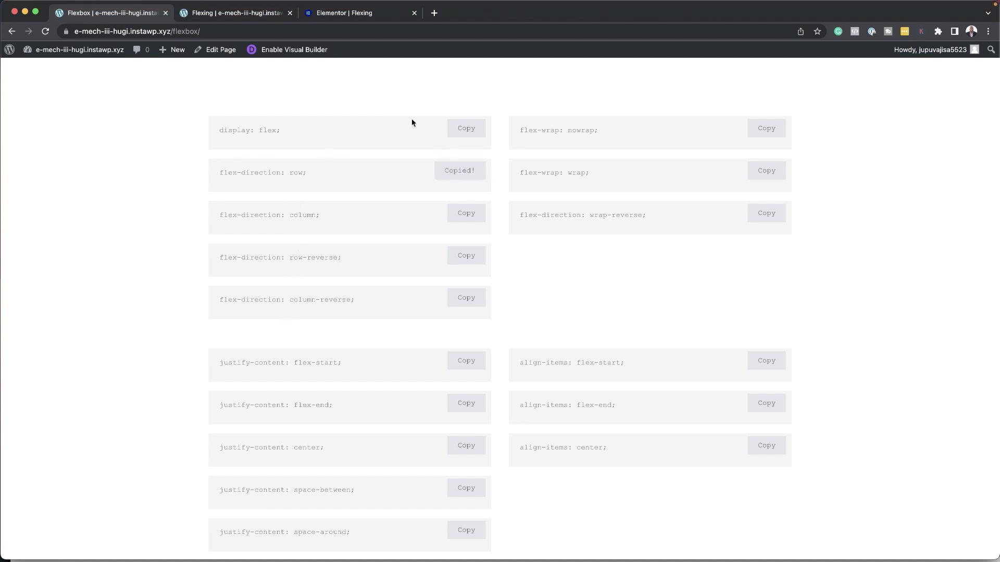
{"action": "left_click", "coordinate": [258, 13]}
{"action": "left_click", "coordinate": [109, 268]}
{"action": "key", "text": "ctrl+v"}
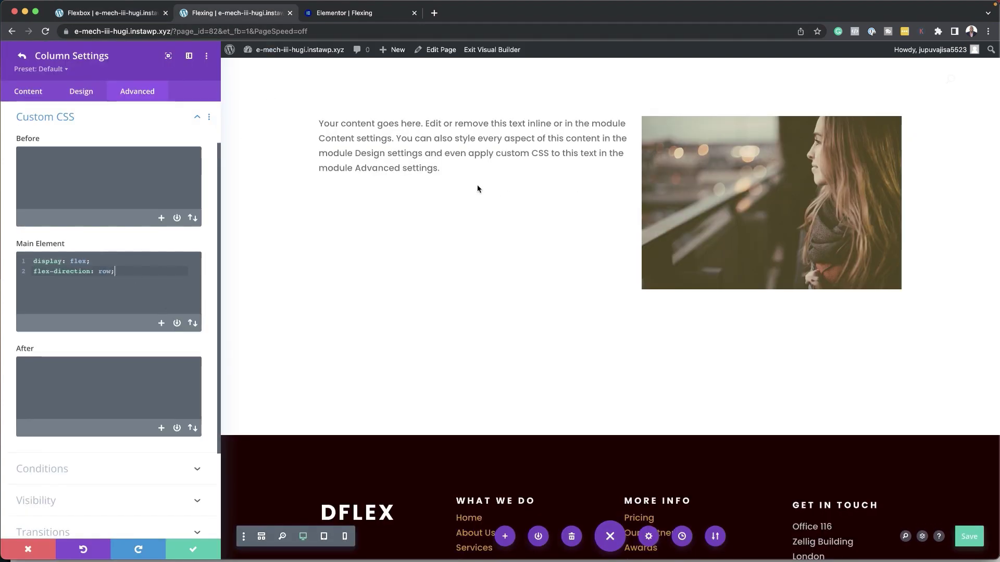
{"action": "left_click", "coordinate": [344, 12]}
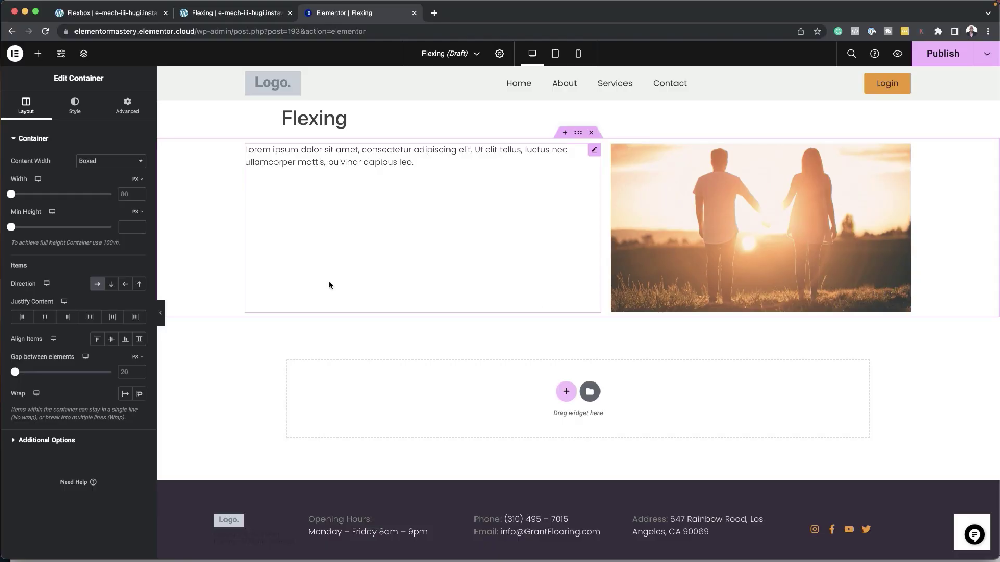
{"action": "left_click", "coordinate": [99, 284]}
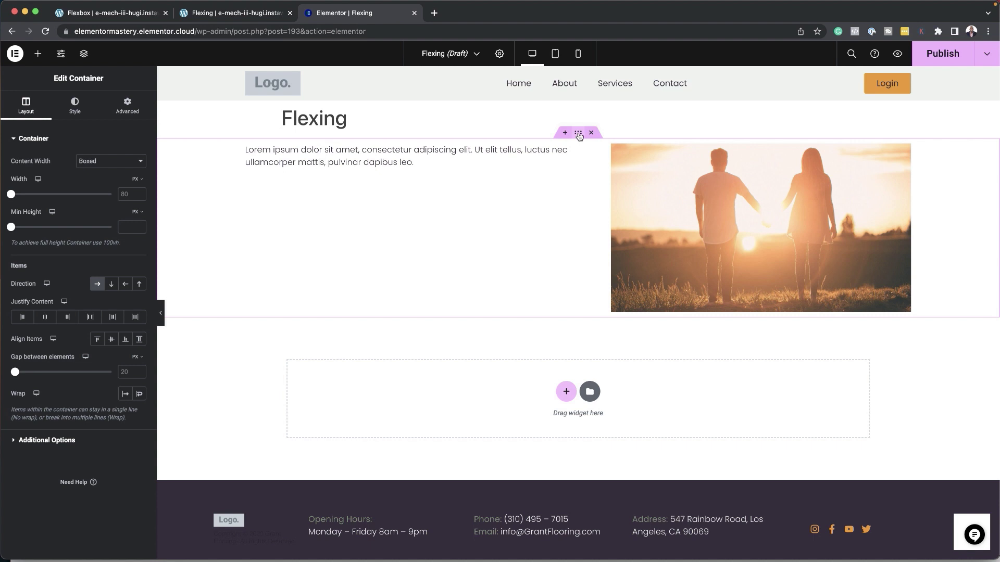
Set the Elementor container's Align Items to Center
{"action": "left_click", "coordinate": [112, 343]}
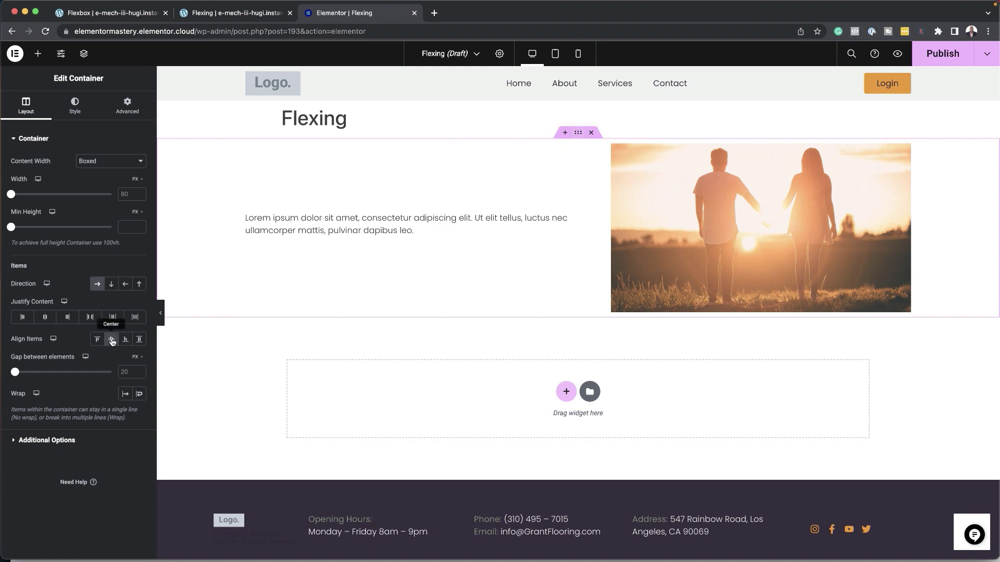
{"action": "left_click", "coordinate": [233, 16]}
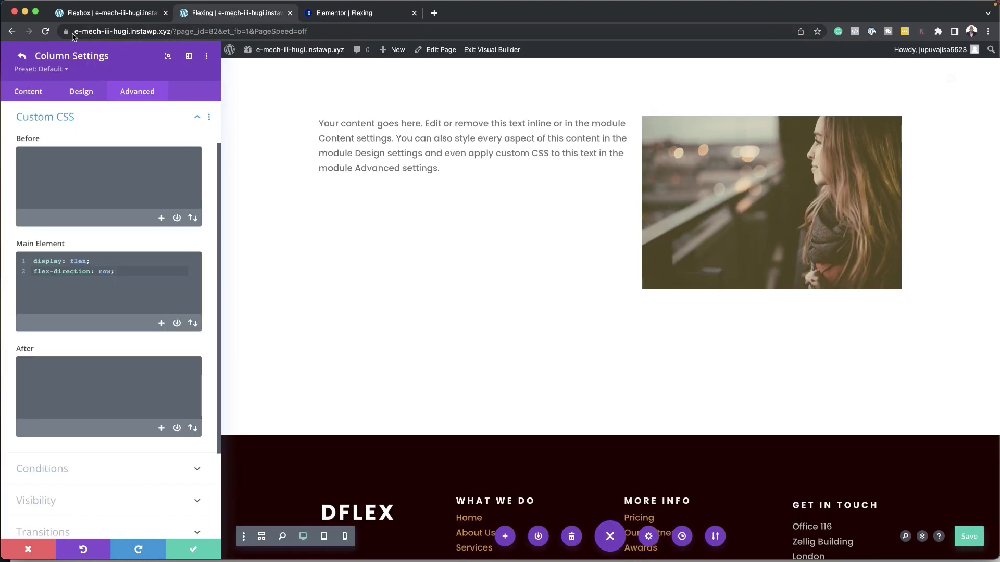
Paste align-items: center; onto line 3 of the column's Main Element CSS
{"action": "left_click", "coordinate": [115, 15]}
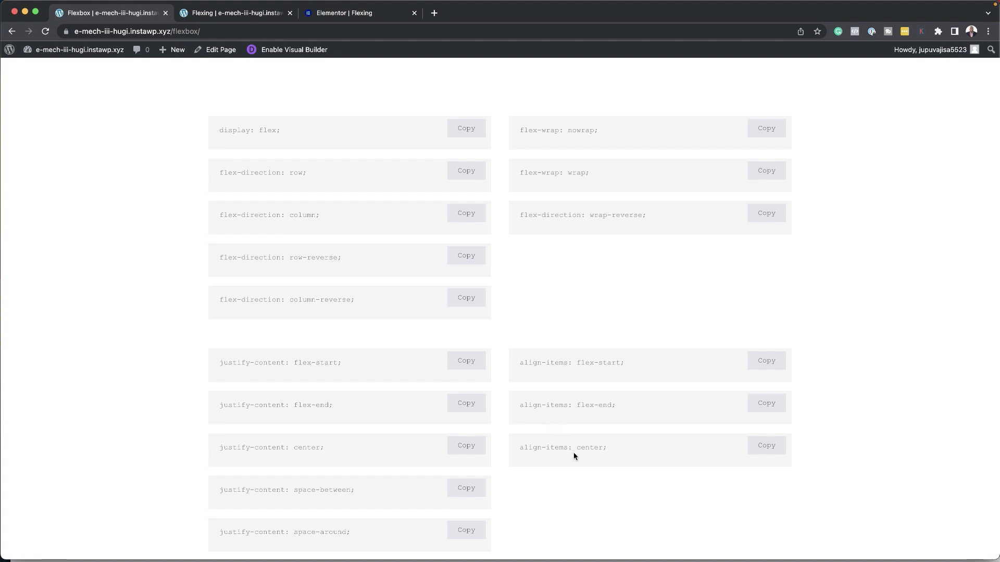
{"action": "left_click", "coordinate": [772, 447]}
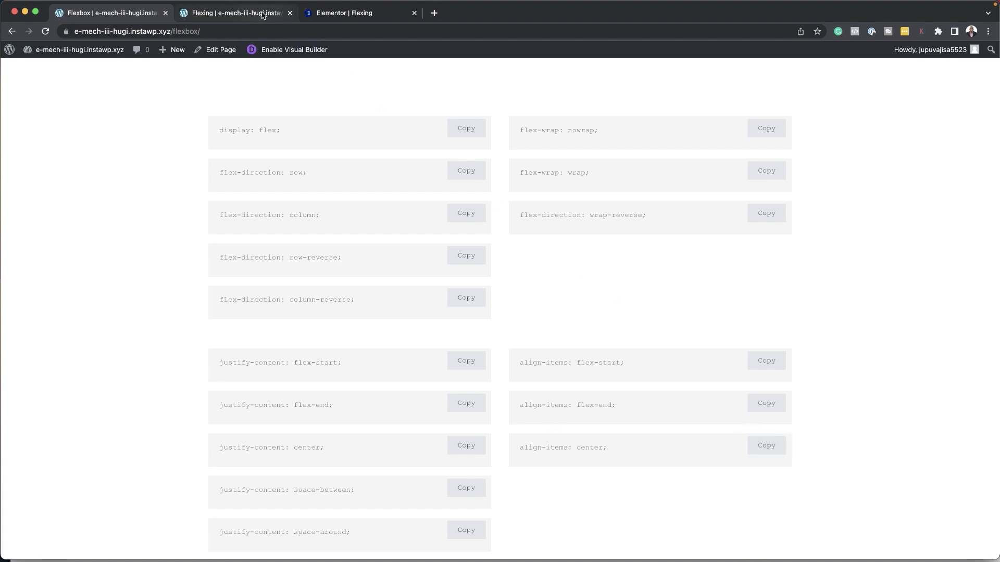
{"action": "left_click", "coordinate": [263, 15]}
{"action": "key", "text": "Return"}
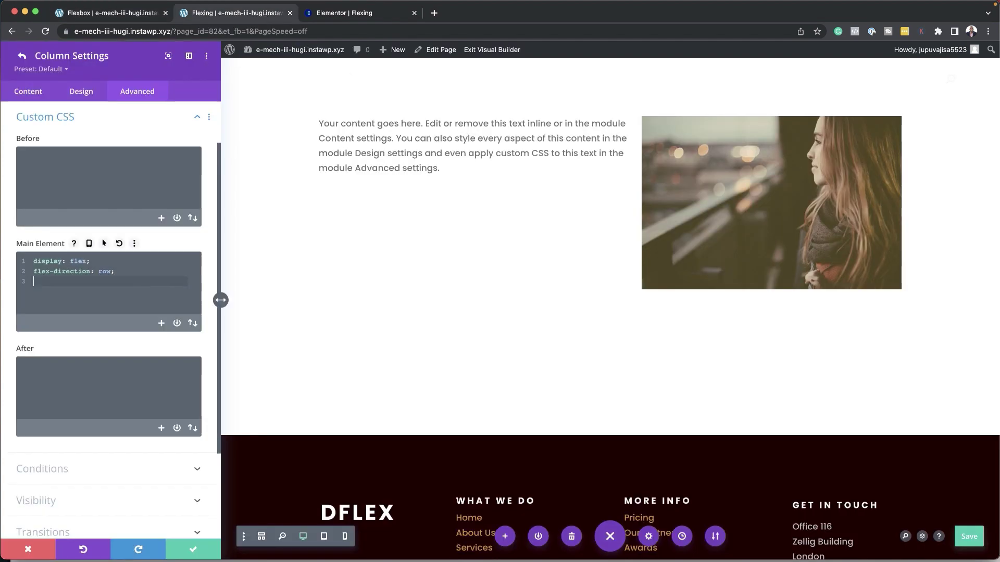
{"action": "key", "text": "super+v"}
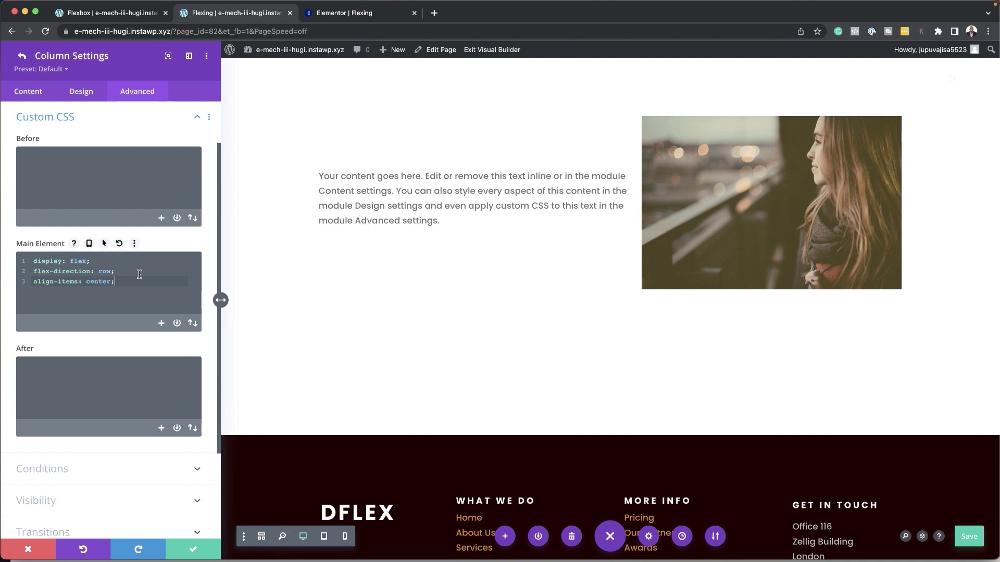
{"action": "left_click", "coordinate": [354, 15]}
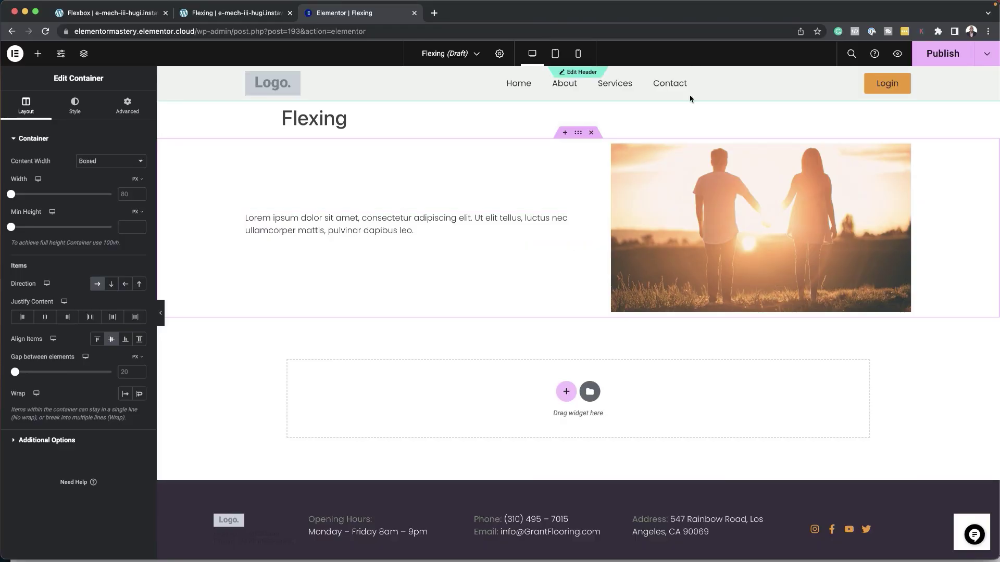
{"action": "left_click", "coordinate": [556, 59]}
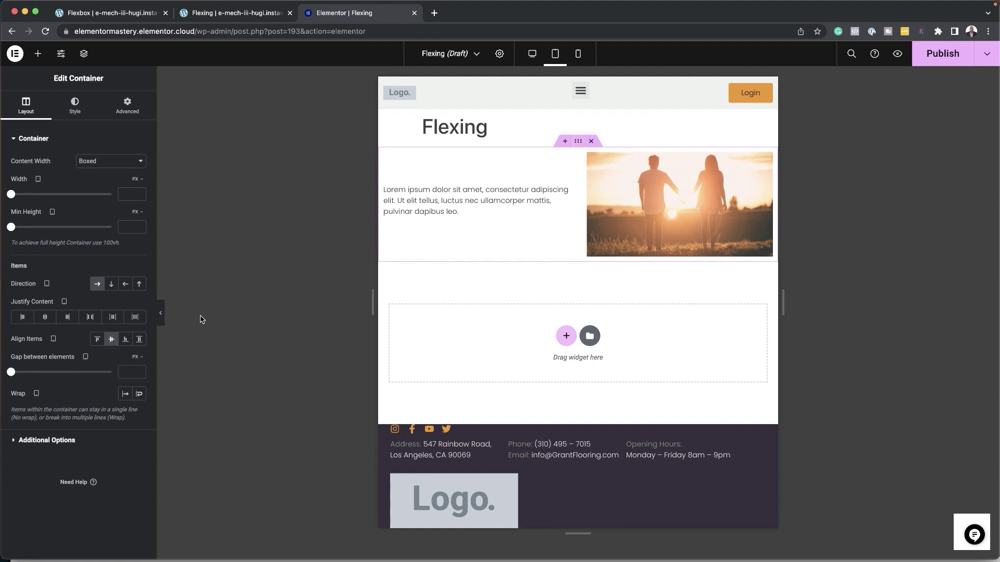
{"action": "left_click", "coordinate": [113, 286]}
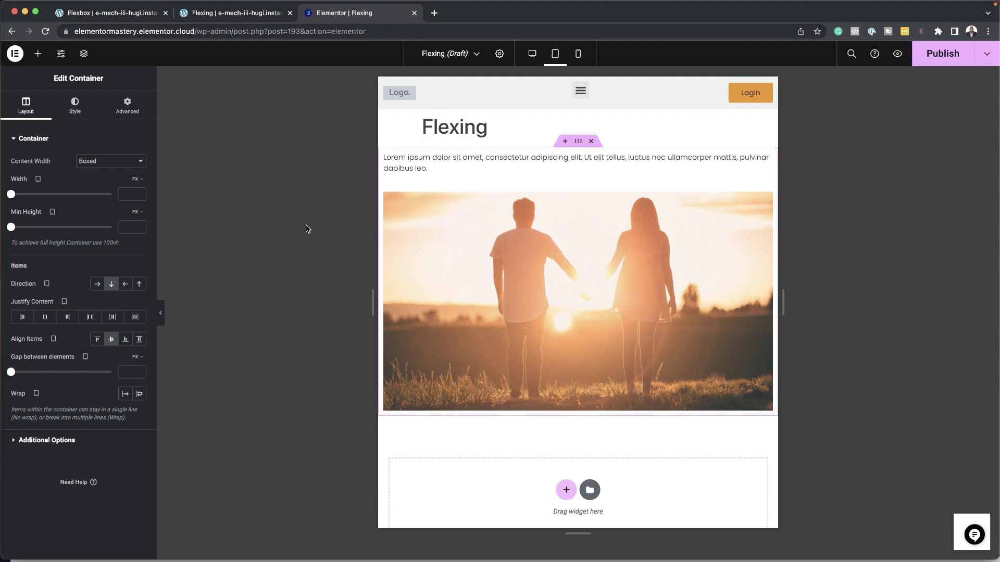
{"action": "left_click", "coordinate": [139, 284]}
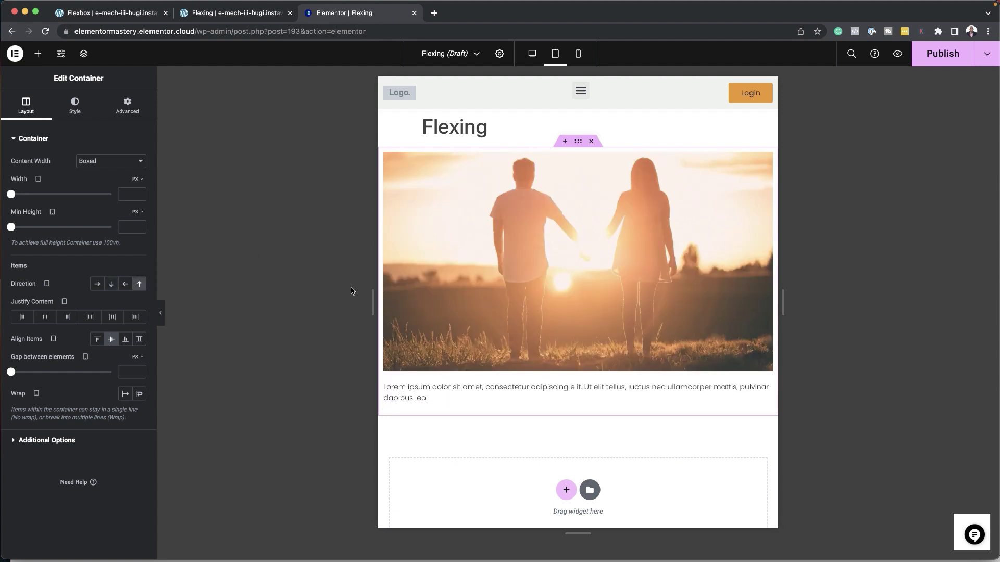
{"action": "left_click", "coordinate": [578, 56]}
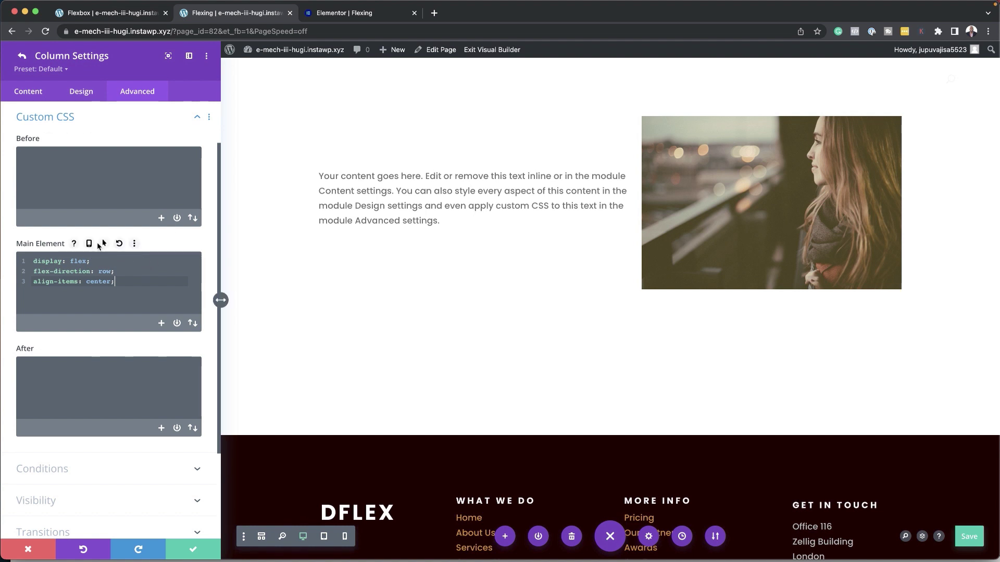
Enable responsive Main Element CSS and paste the flex CSS into Tablet with flex-direction: column-reverse
{"action": "left_click", "coordinate": [90, 244]}
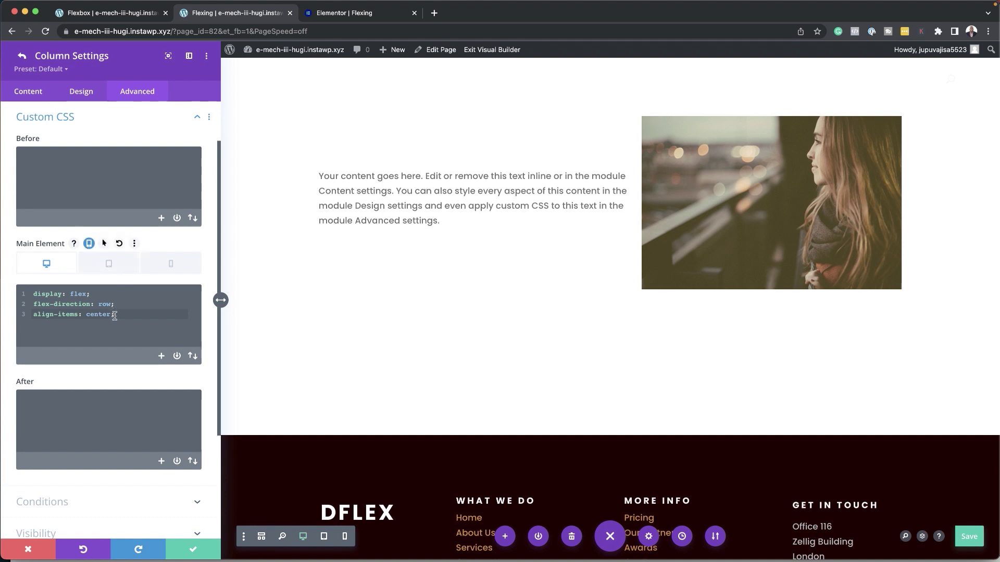
{"action": "left_click_drag", "start_coordinate": [116, 316], "coordinate": [32, 295]}
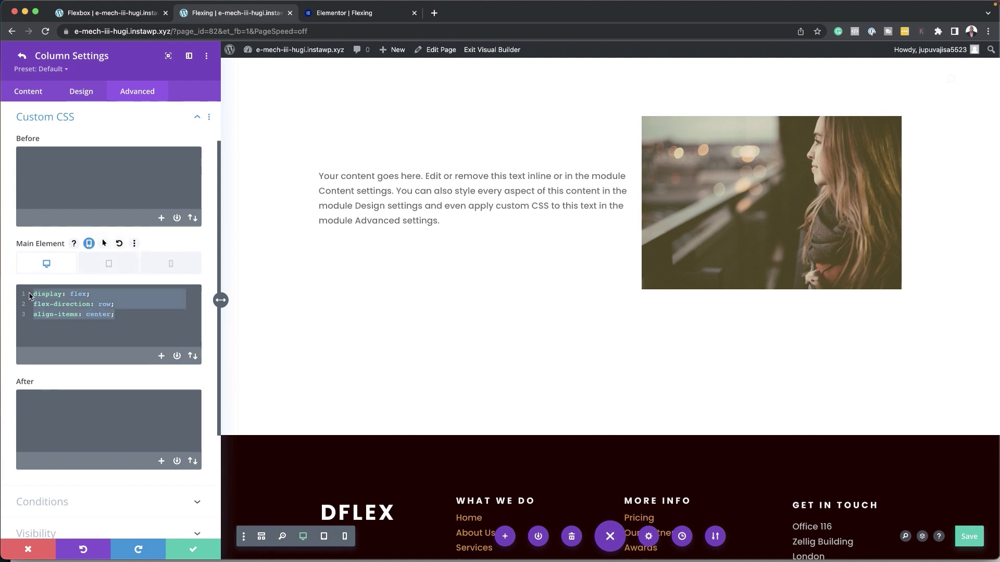
{"action": "left_click", "coordinate": [109, 264]}
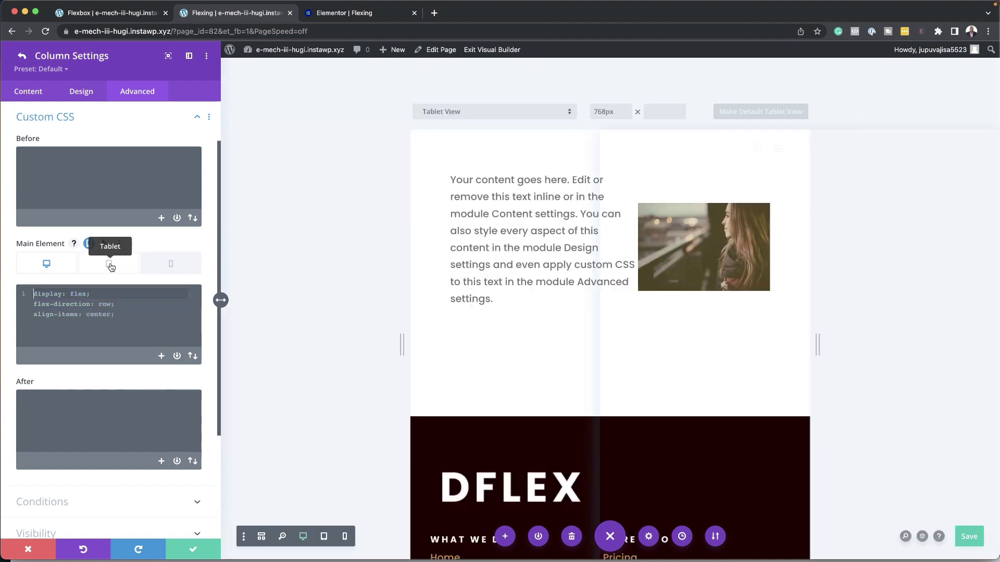
{"action": "key", "text": "ctrl+v"}
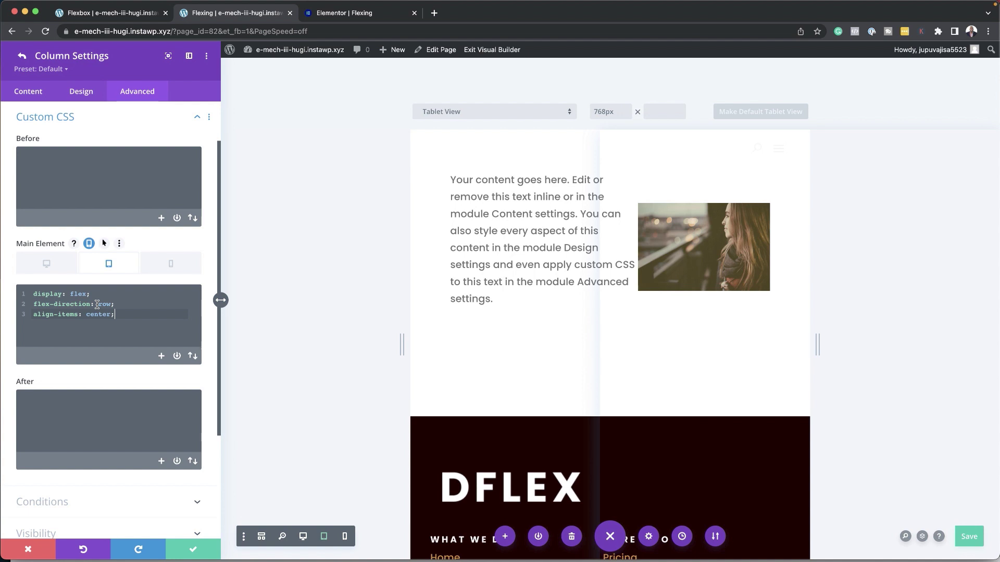
{"action": "left_click", "coordinate": [99, 304]}
{"action": "type", "text": "column"}
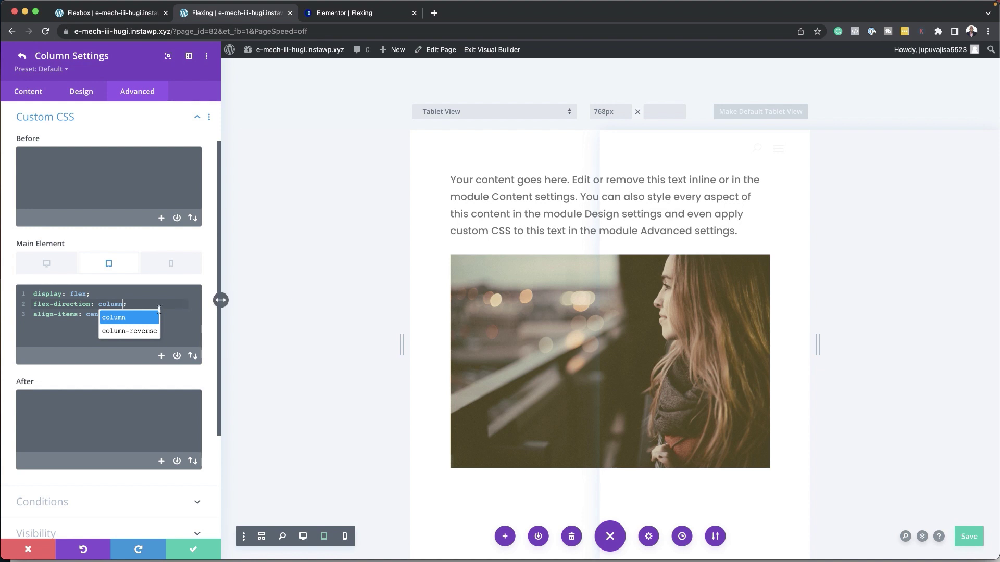
{"action": "left_click", "coordinate": [137, 332]}
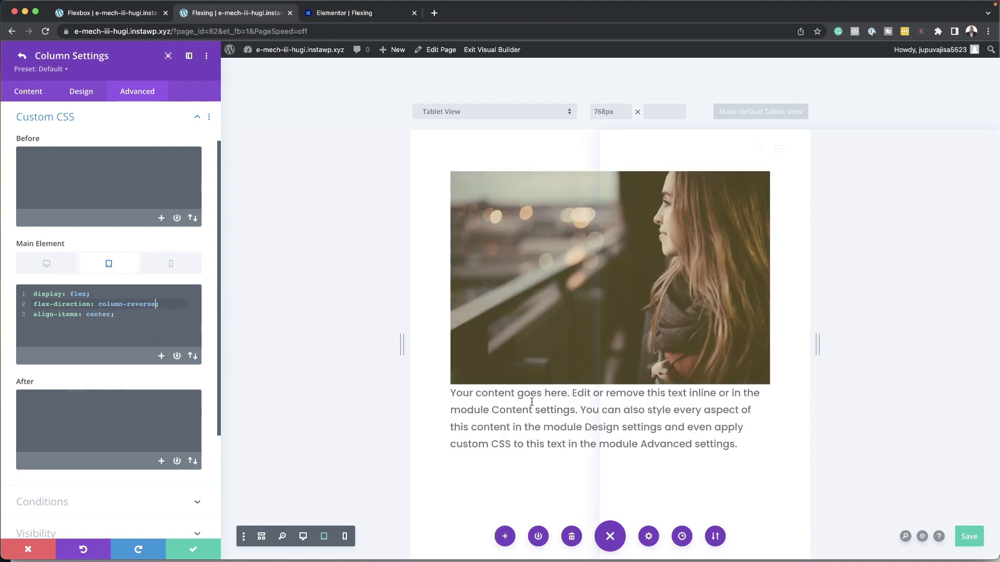
Compare with the Elementor layout, then select the tablet CSS and move to the Phone CSS tab
{"action": "key", "text": "ctrl+Tab"}
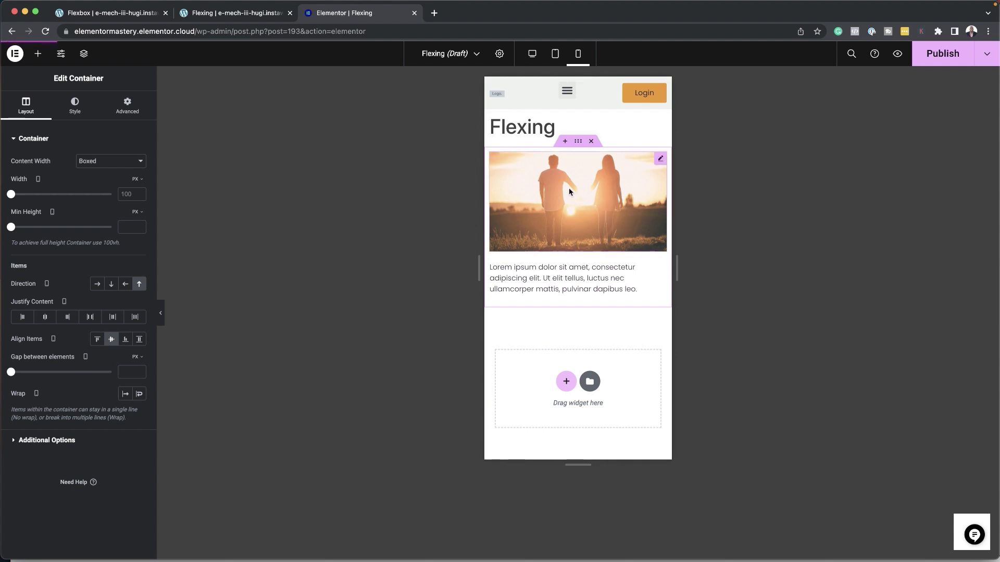
{"action": "left_click", "coordinate": [263, 14]}
{"action": "left_click", "coordinate": [125, 315]}
{"action": "left_click_drag", "start_coordinate": [124, 314], "coordinate": [41, 296]}
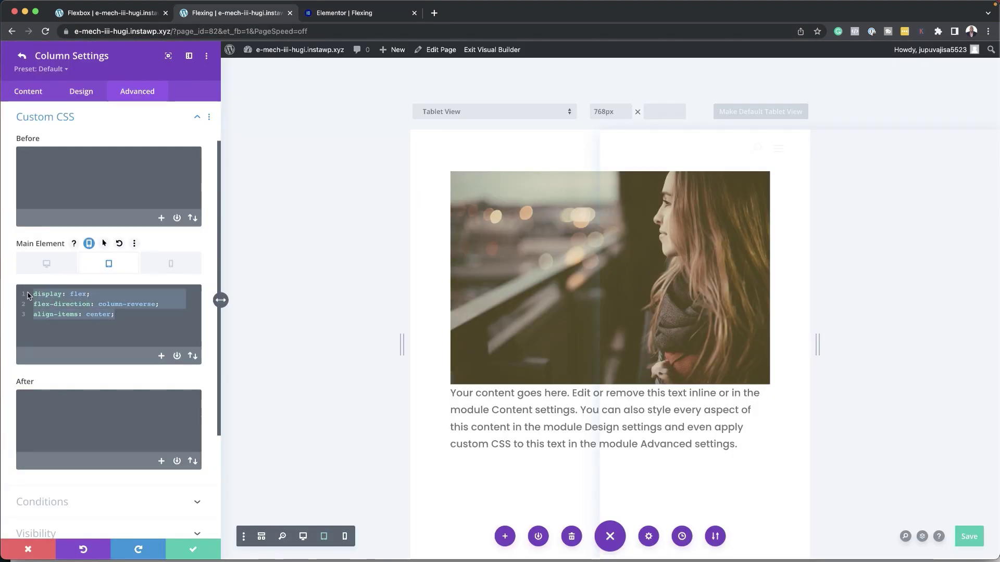
{"action": "left_click", "coordinate": [177, 269]}
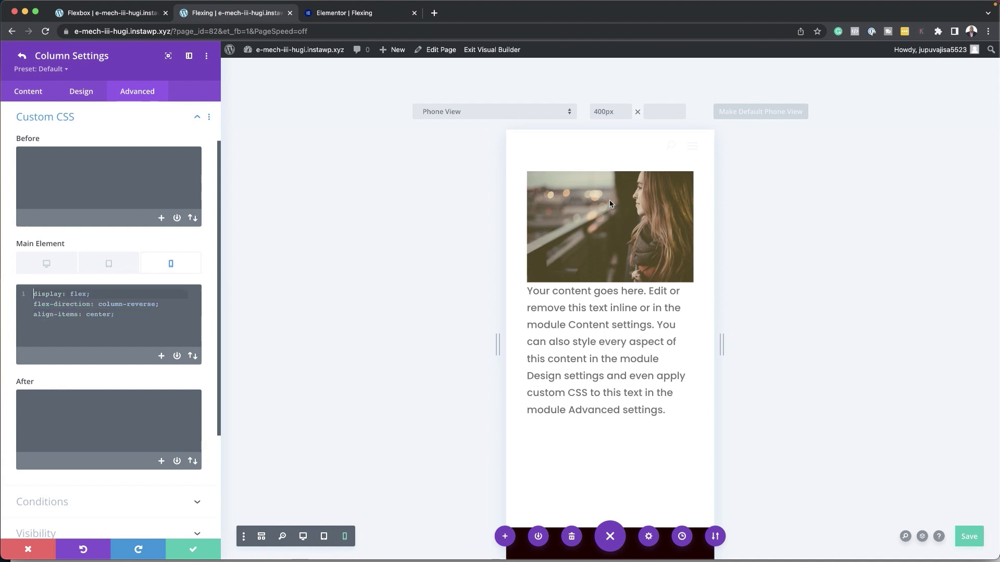
Preview Elementor's Flexing page at desktop width, then glance back at the Divi version
{"action": "left_click", "coordinate": [344, 13]}
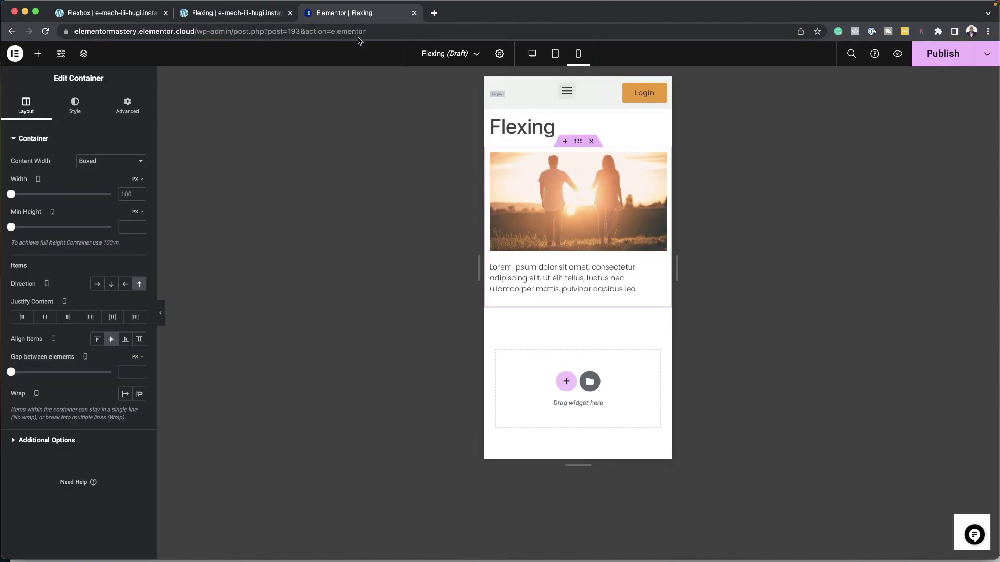
{"action": "left_click", "coordinate": [532, 54]}
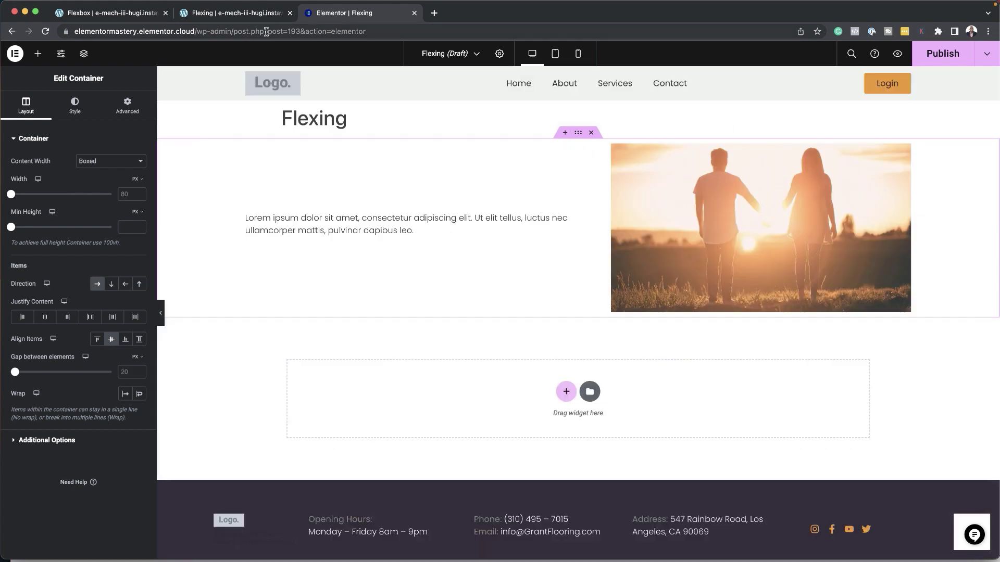
{"action": "left_click", "coordinate": [261, 13]}
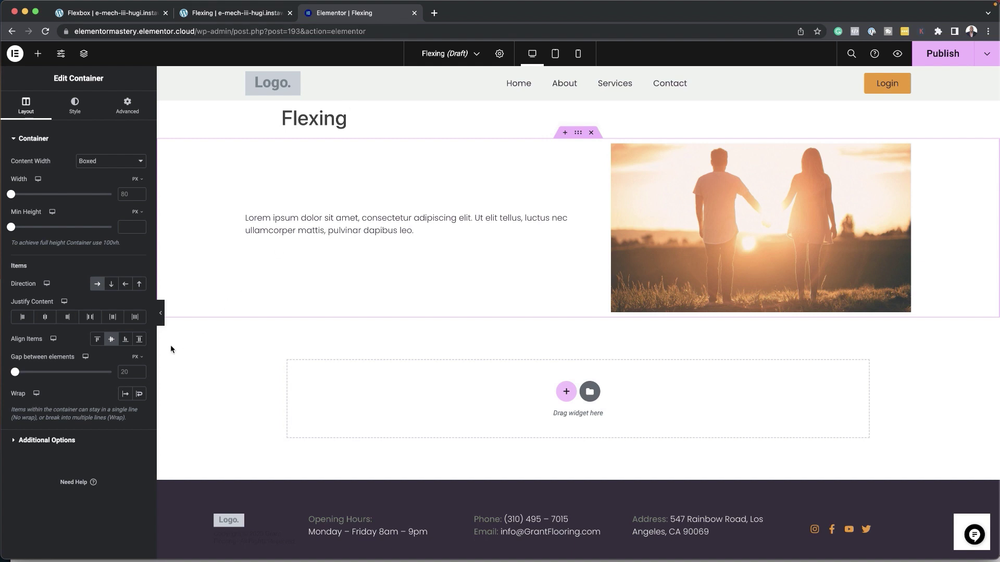
Set the Elementor container to Wrap and make its width 100%
{"action": "left_click", "coordinate": [139, 394]}
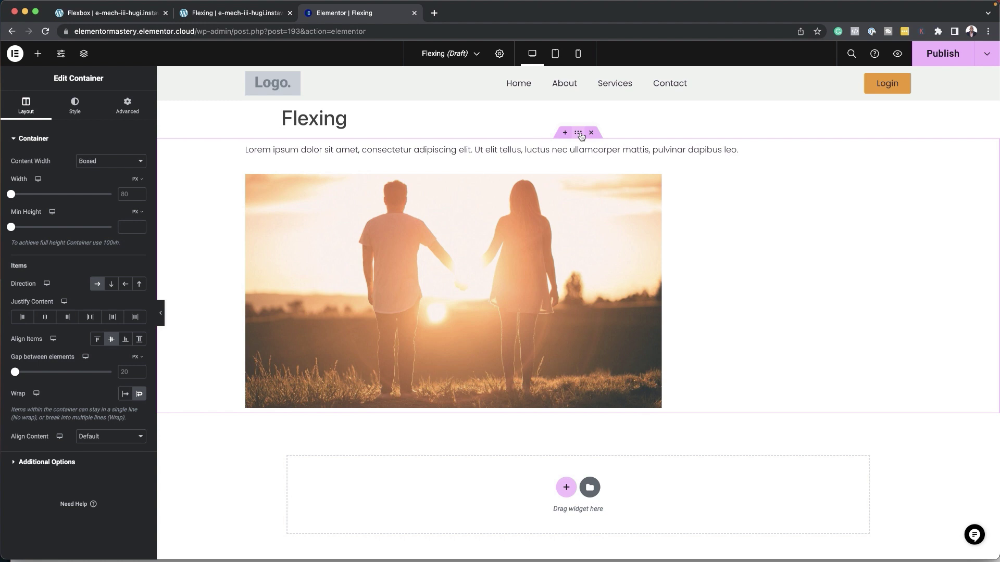
{"action": "left_click", "coordinate": [137, 180]}
{"action": "left_click", "coordinate": [138, 196]}
{"action": "double_click", "coordinate": [129, 195]}
{"action": "type", "text": "100"}
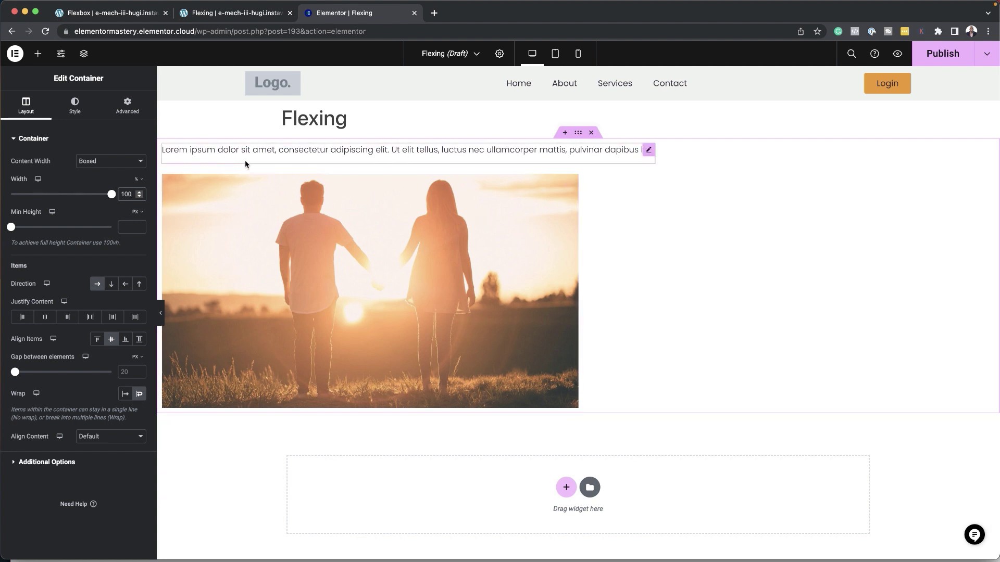
Give the Elementor text widget an Advanced custom width of 30%
{"action": "left_click", "coordinate": [649, 151]}
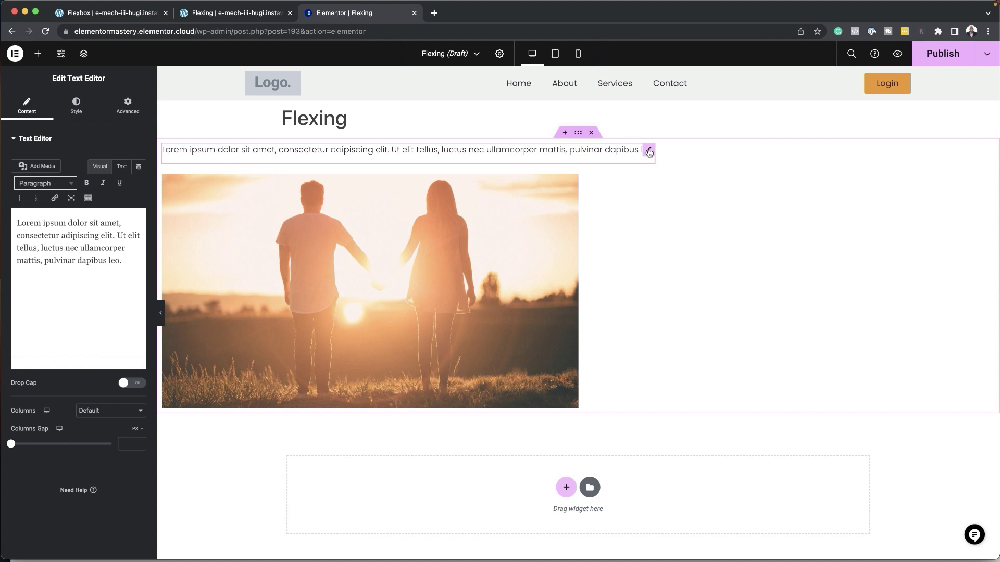
{"action": "left_click", "coordinate": [88, 103]}
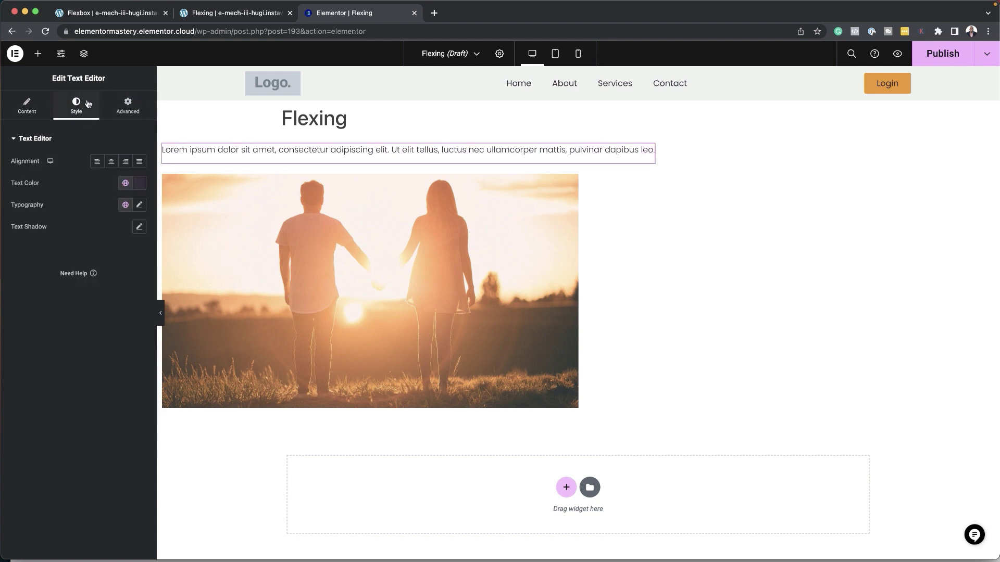
{"action": "left_click", "coordinate": [130, 108]}
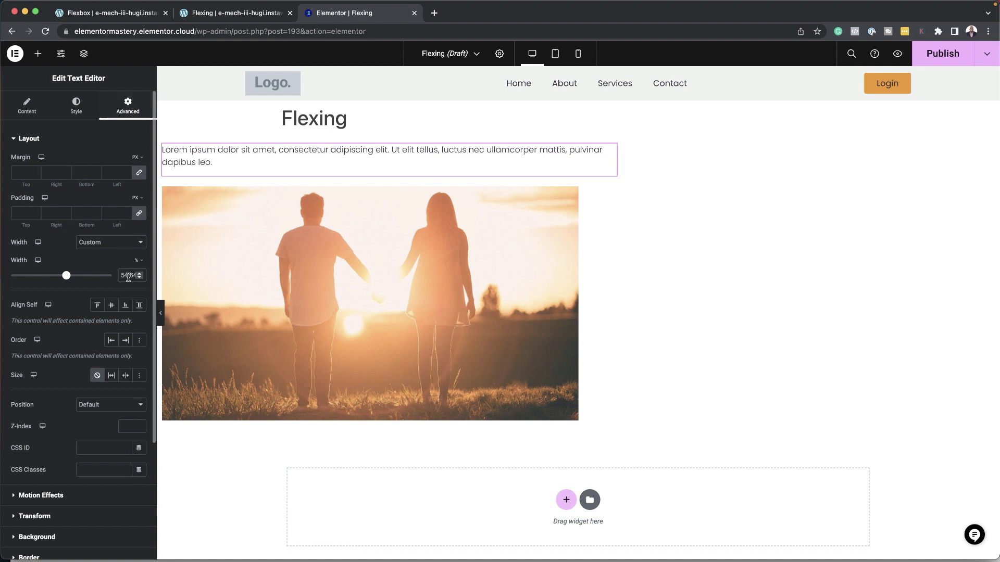
{"action": "left_click_drag", "start_coordinate": [128, 278], "coordinate": [122, 276]}
{"action": "type", "text": "46"}
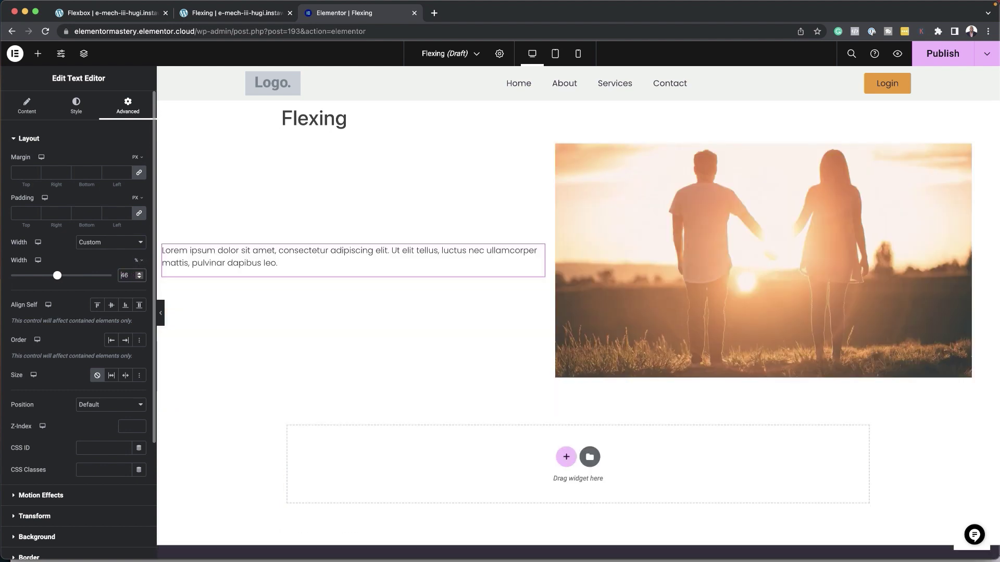
{"action": "key", "text": "BackSpace"}
{"action": "key", "text": "BackSpace"}
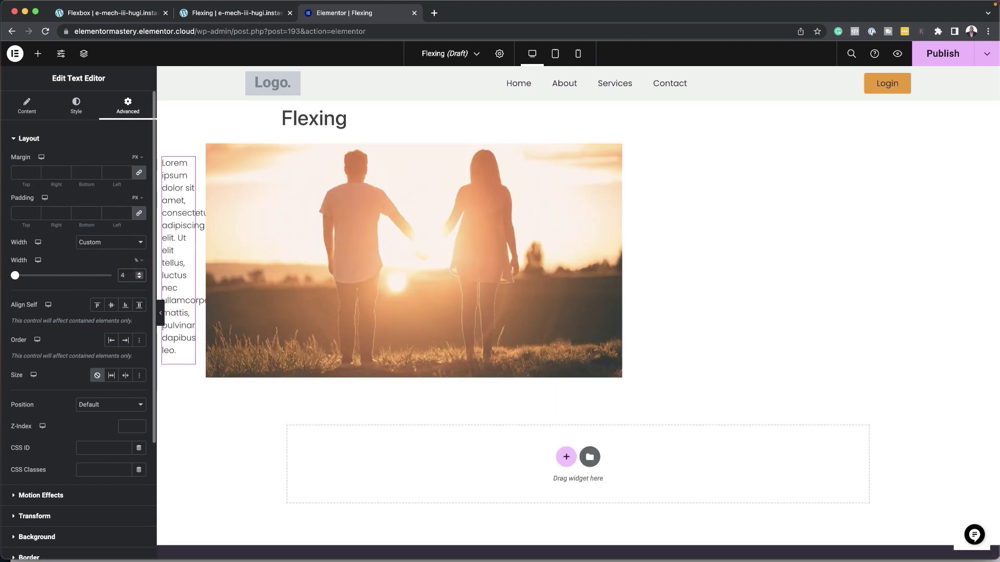
{"action": "type", "text": "30"}
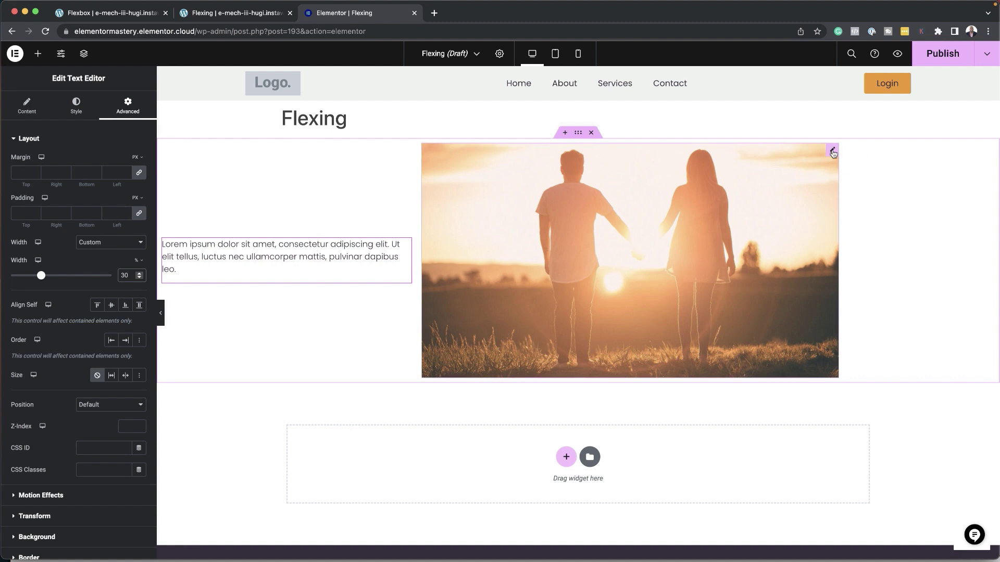
Set the Elementor image widget's Advanced width to 68% and its Style width to 100%
{"action": "left_click", "coordinate": [833, 153]}
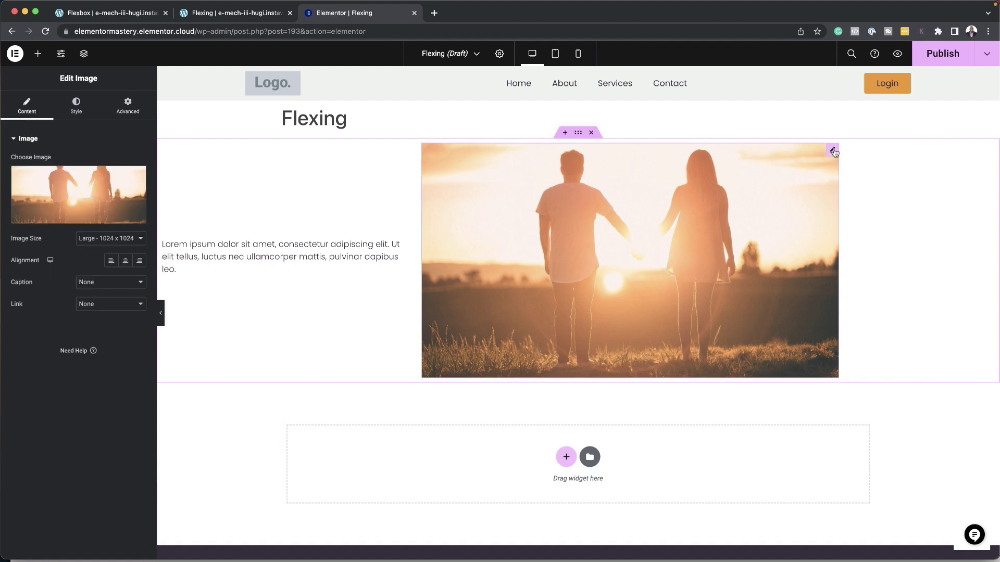
{"action": "left_click", "coordinate": [128, 106]}
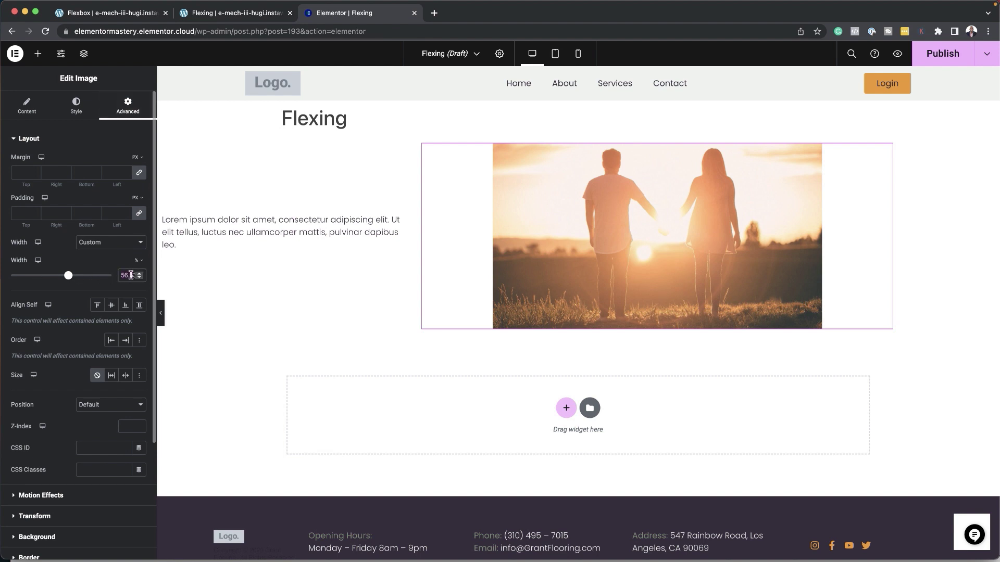
{"action": "key", "text": "BackSpace"}
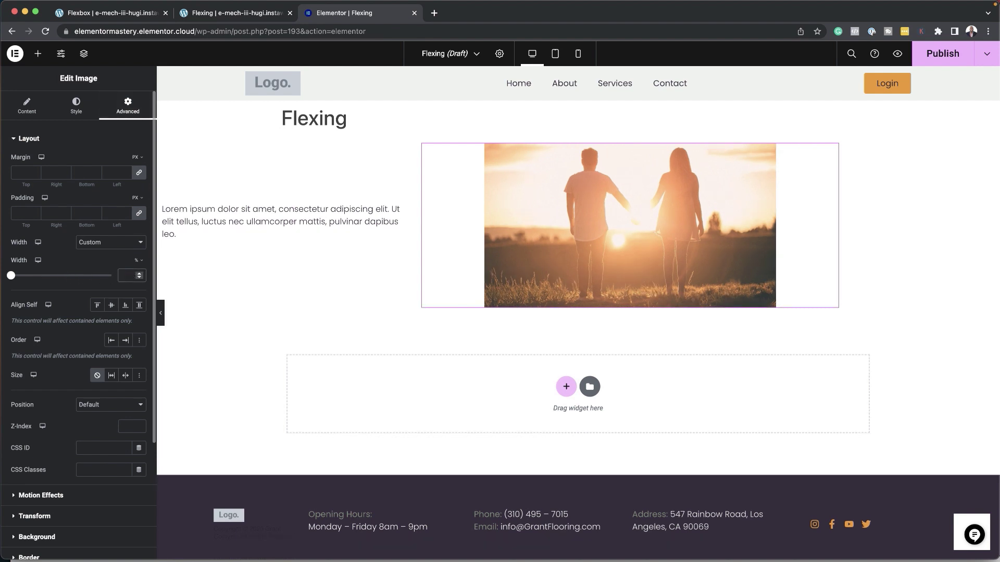
{"action": "type", "text": "70"}
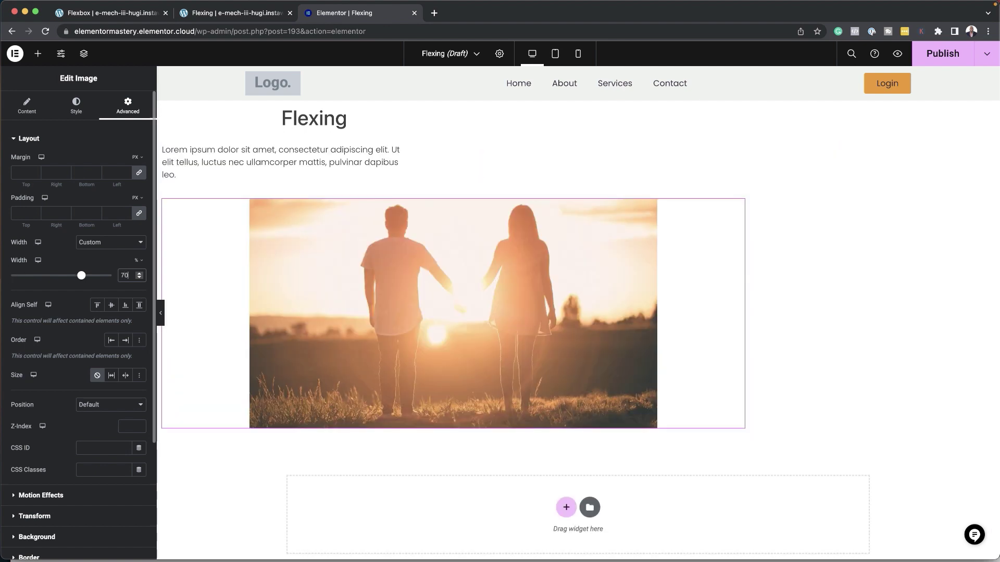
{"action": "key", "text": "BackSpace"}
{"action": "key", "text": "BackSpace"}
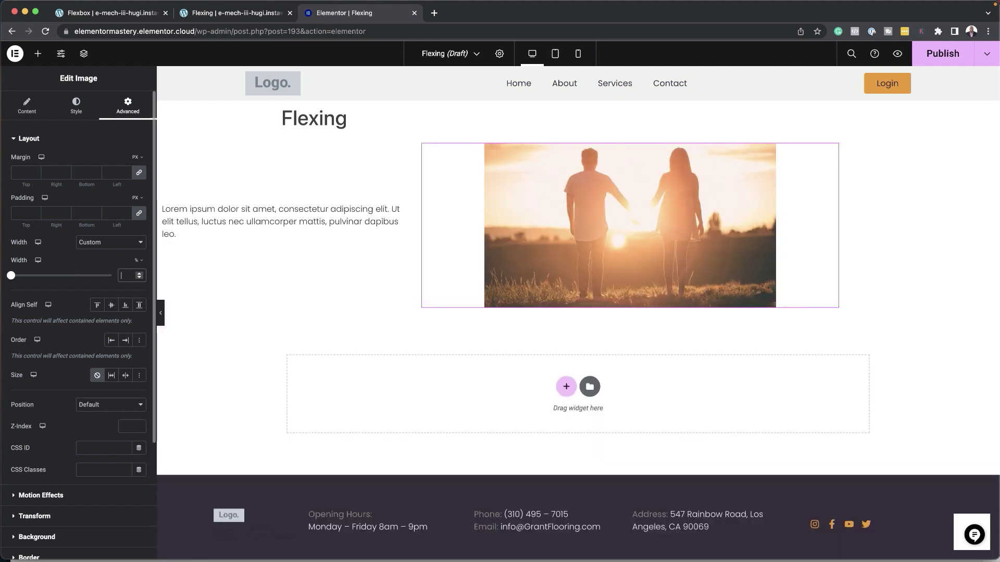
{"action": "type", "text": "80"}
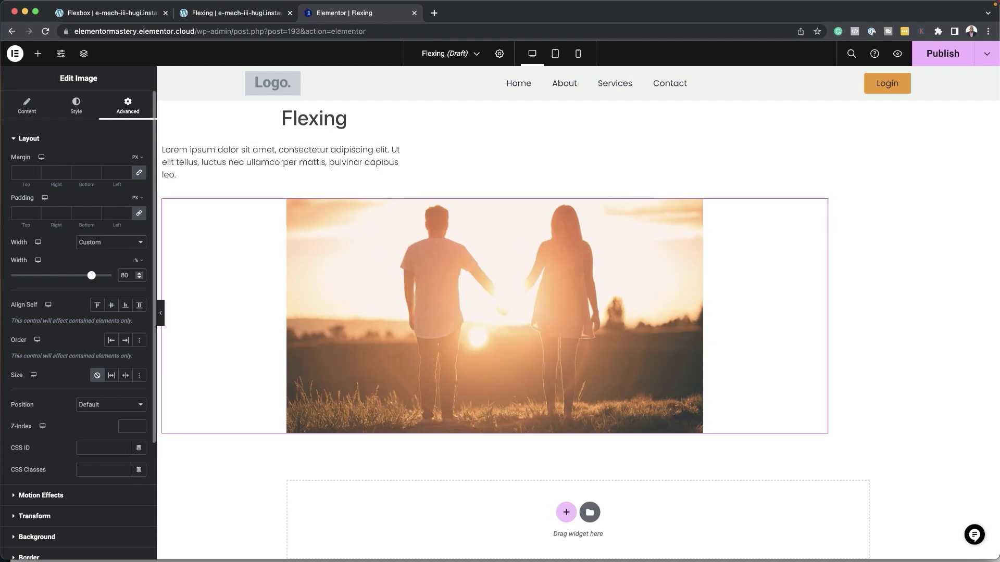
{"action": "key", "text": "BackSpace"}
{"action": "key", "text": "BackSpace"}
{"action": "type", "text": "68"}
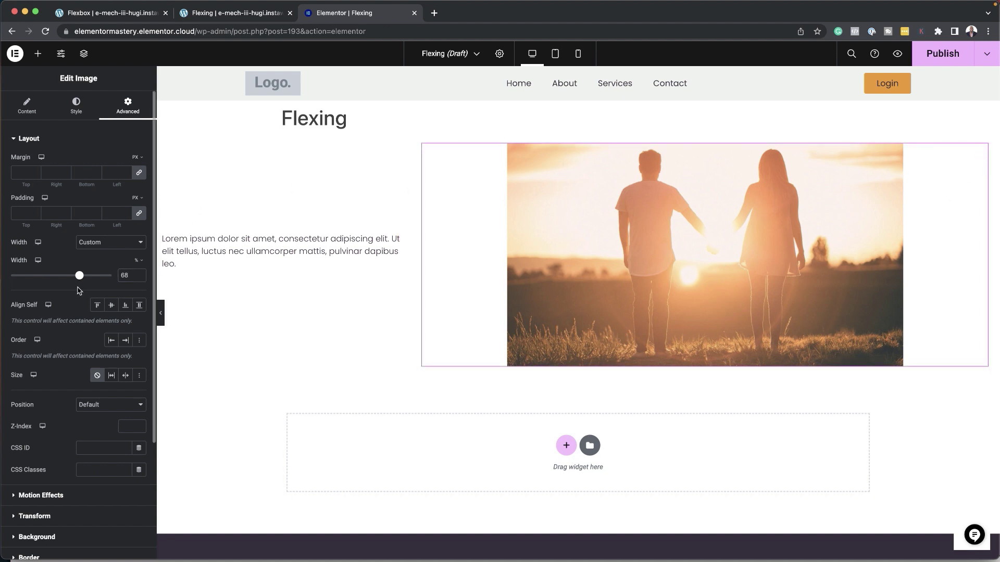
{"action": "left_click", "coordinate": [81, 108]}
{"action": "left_click_drag", "start_coordinate": [80, 205], "coordinate": [123, 208]}
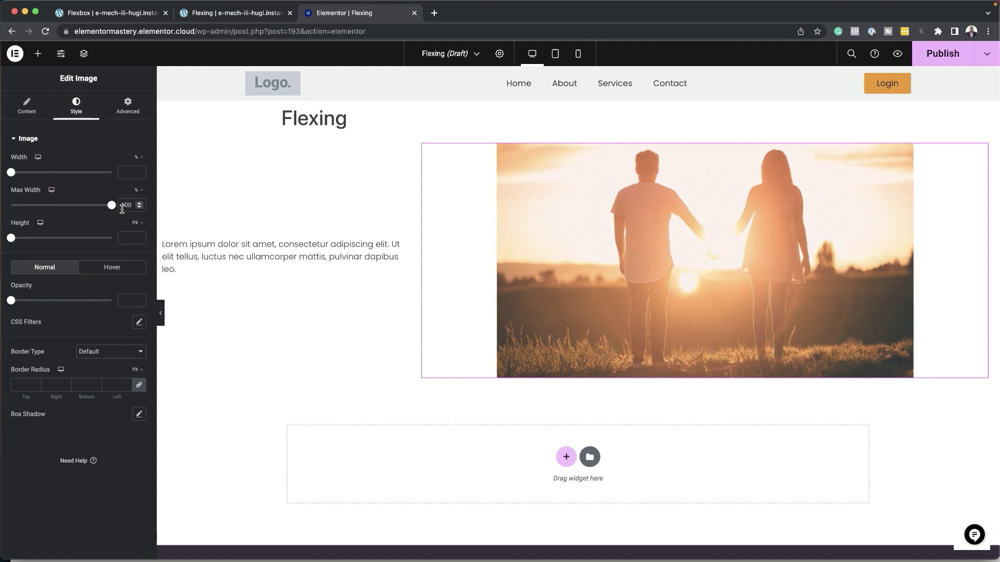
{"action": "left_click_drag", "start_coordinate": [11, 173], "coordinate": [111, 172]}
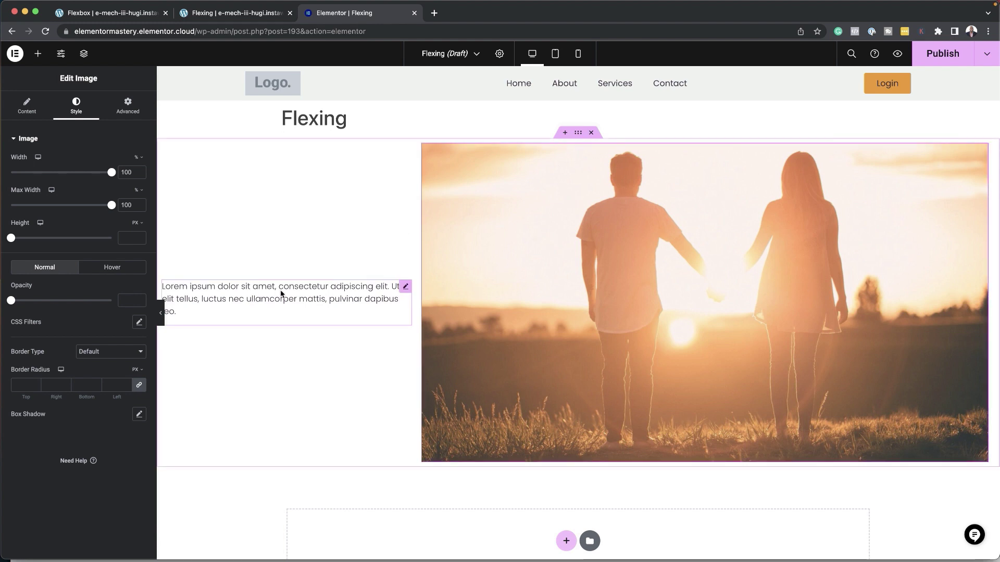
In tablet view, set both the image and text widgets' Advanced width to 100%
{"action": "left_click", "coordinate": [556, 57]}
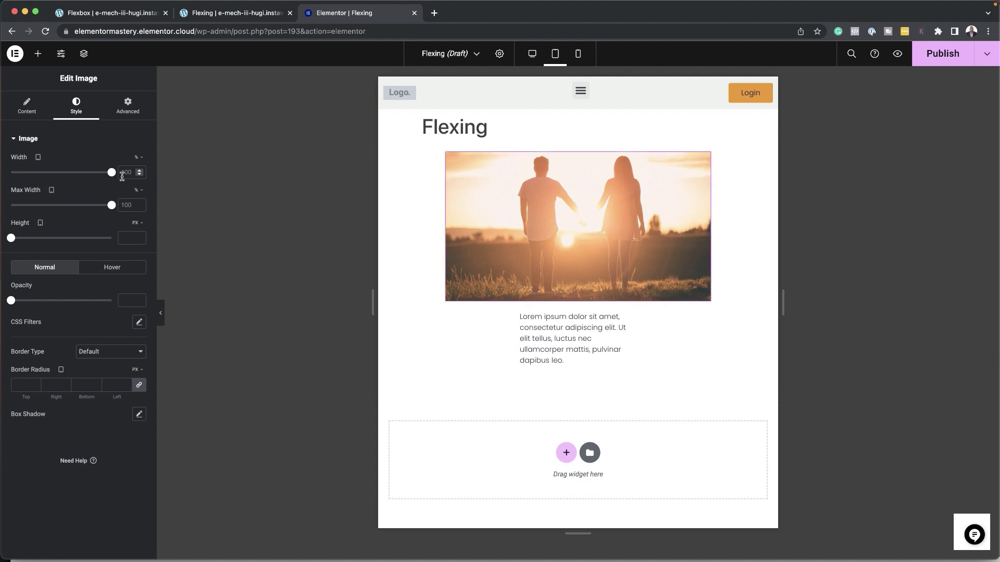
{"action": "left_click", "coordinate": [128, 106]}
{"action": "left_click", "coordinate": [137, 260]}
{"action": "left_click", "coordinate": [138, 275]}
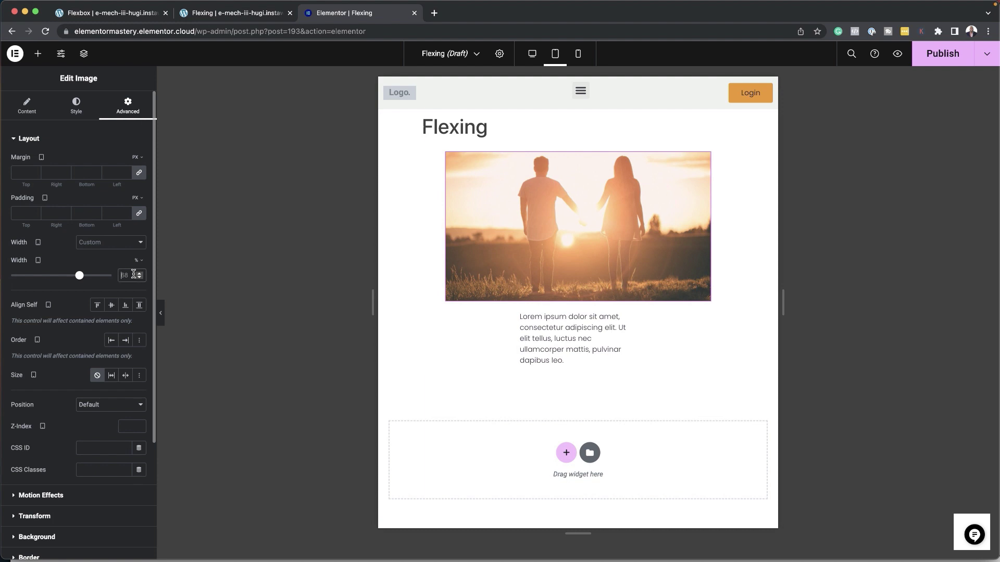
{"action": "double_click", "coordinate": [134, 275]}
{"action": "type", "text": "100"}
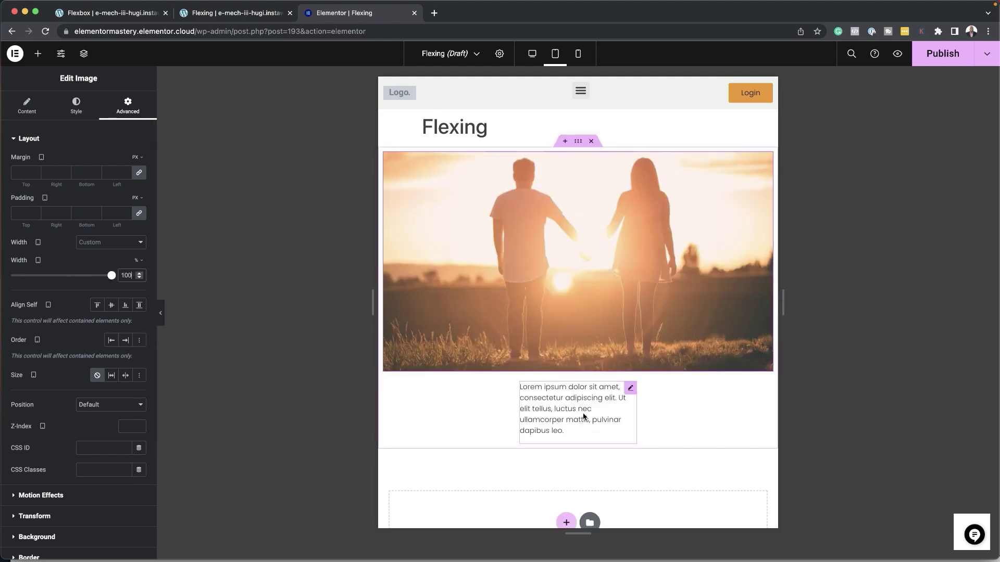
{"action": "left_click", "coordinate": [632, 390]}
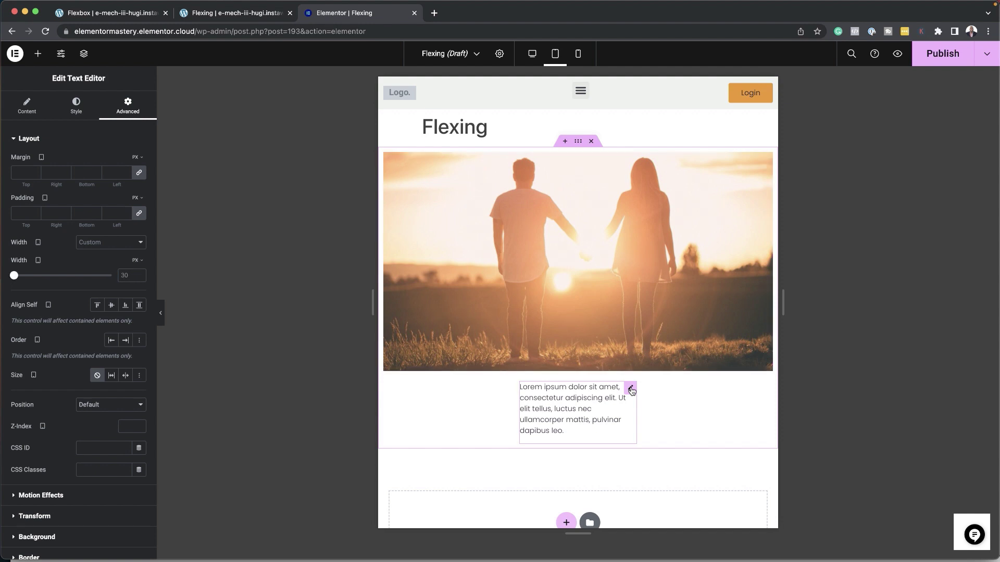
{"action": "left_click", "coordinate": [138, 261]}
{"action": "left_click", "coordinate": [136, 275]}
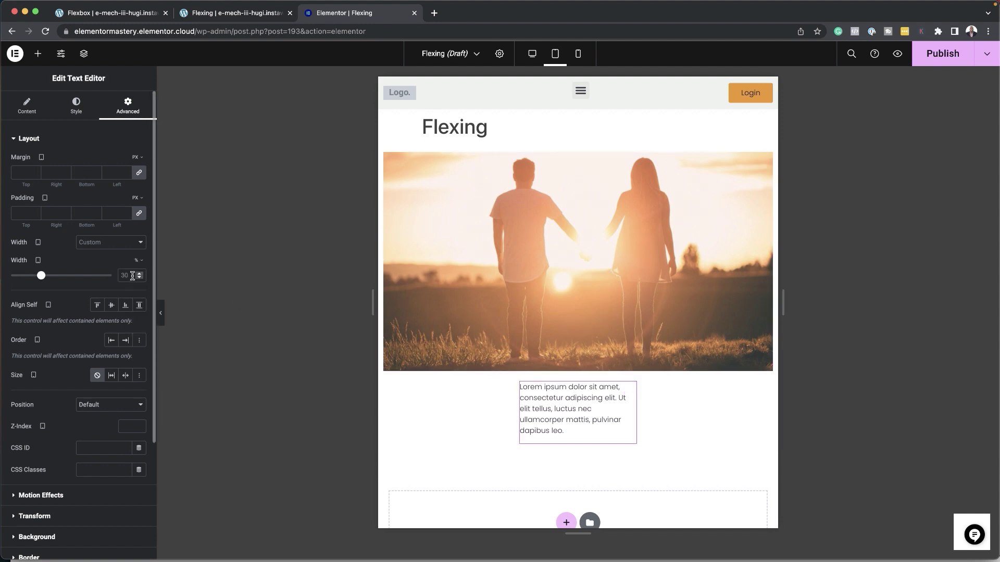
{"action": "left_click", "coordinate": [132, 276]}
{"action": "type", "text": "100"}
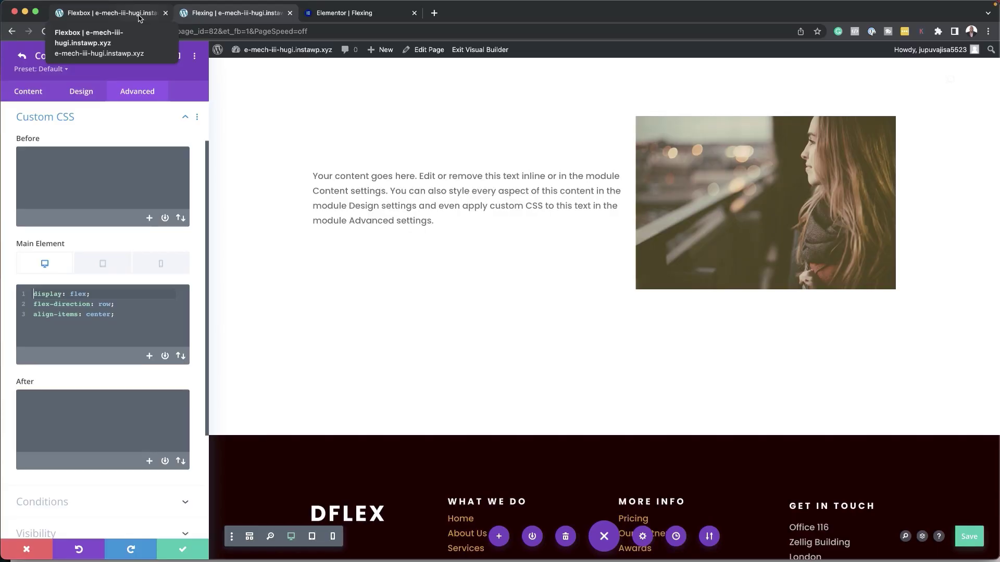
Copy flex-wrap: wrap from the Flexbox cheat sheet and paste it into the column's Main Element CSS
{"action": "left_click", "coordinate": [139, 18]}
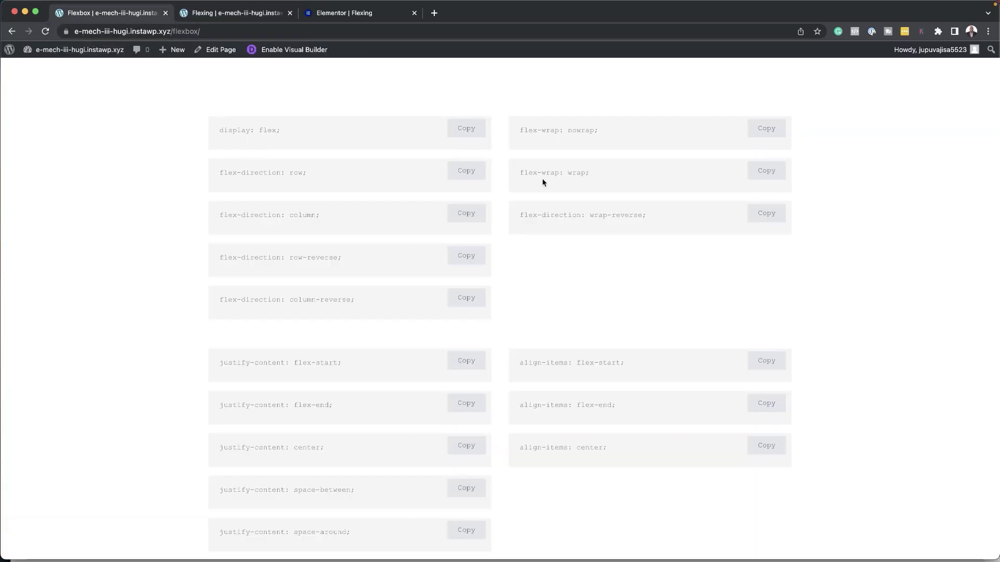
{"action": "left_click", "coordinate": [763, 173]}
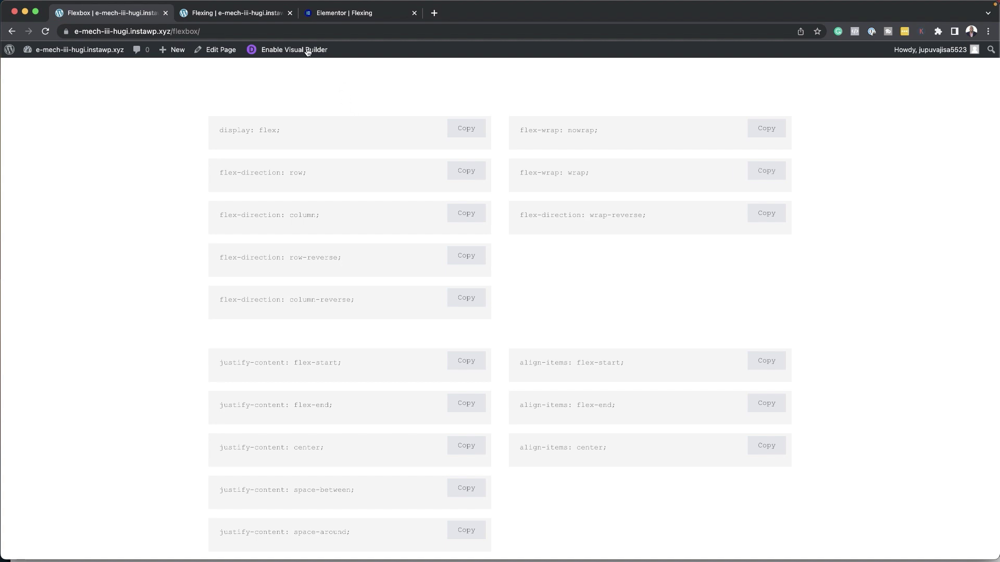
{"action": "left_click", "coordinate": [245, 13]}
{"action": "key", "text": "Return"}
{"action": "key", "text": "super+v"}
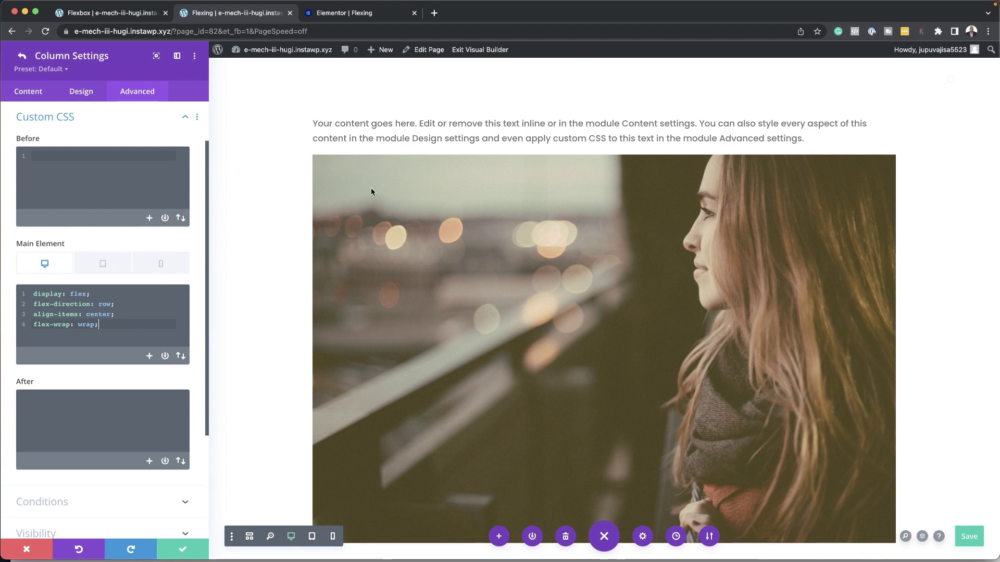
Set the Divi row's Max Width to 100%
{"action": "left_click", "coordinate": [86, 96]}
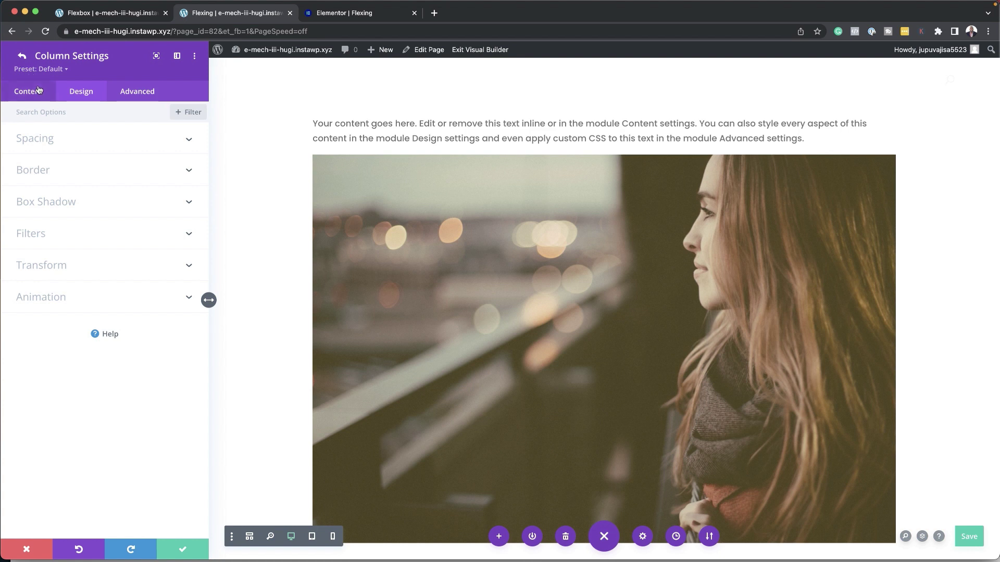
{"action": "left_click", "coordinate": [19, 55]}
{"action": "left_click", "coordinate": [82, 93]}
{"action": "left_click", "coordinate": [63, 145]}
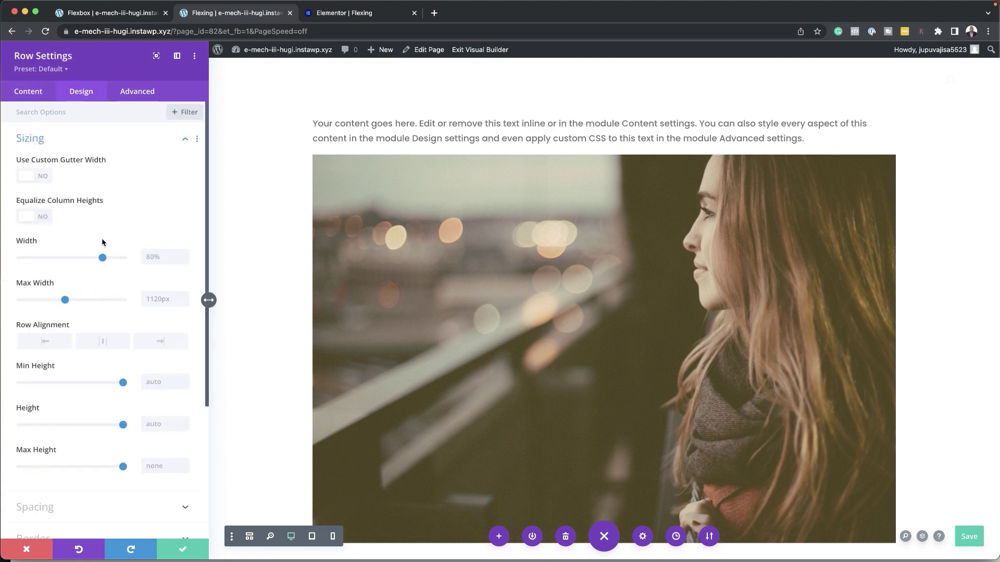
{"action": "left_click", "coordinate": [164, 302]}
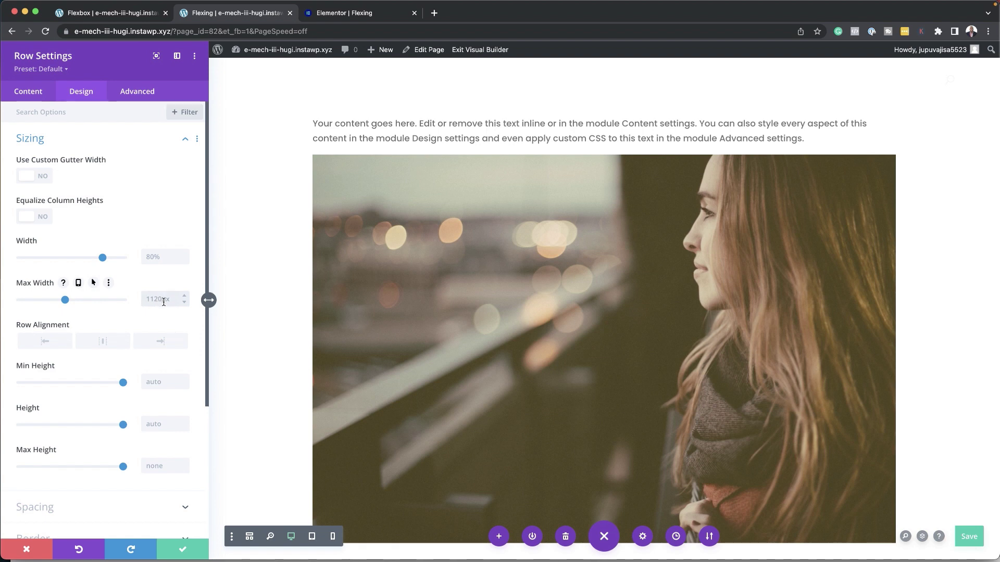
{"action": "type", "text": "100p"}
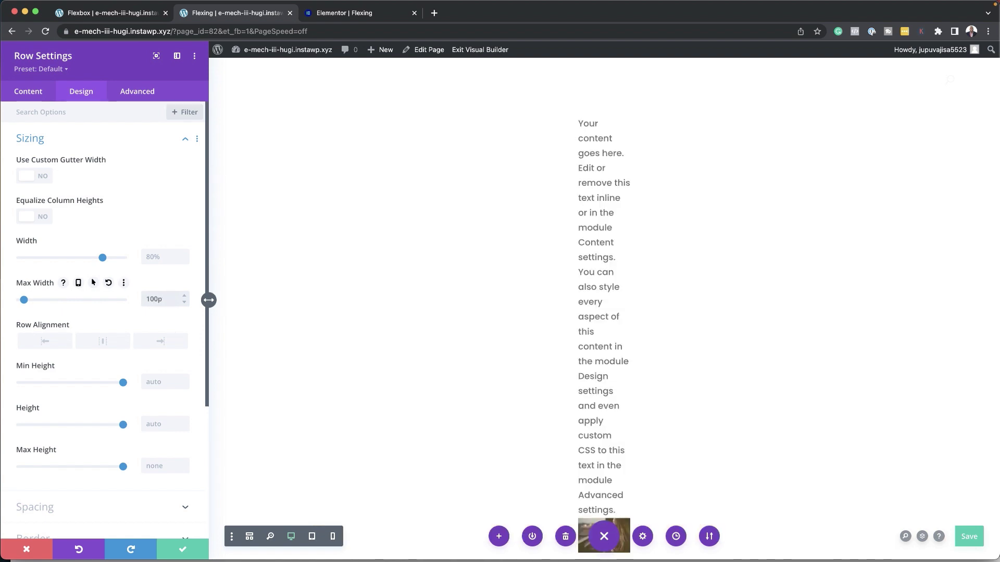
{"action": "type", "text": "x%"}
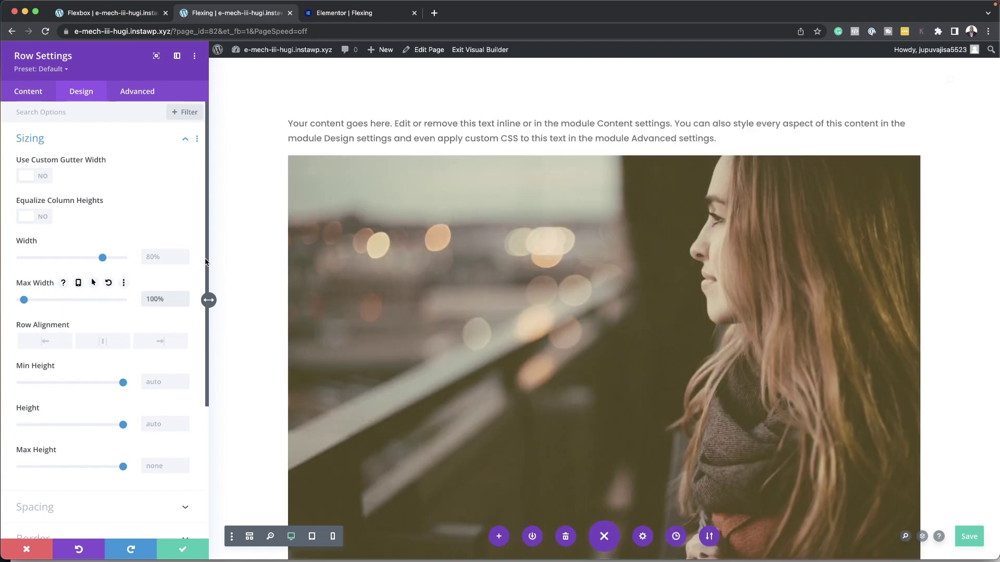
Set the text module's Sizing width to 30%
{"action": "mouse_move", "coordinate": [579, 152]}
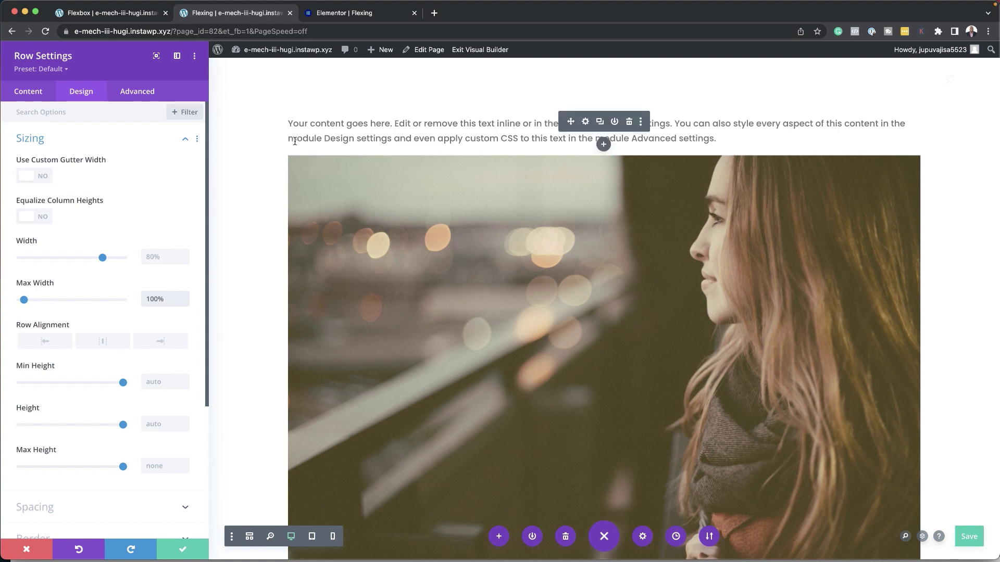
{"action": "left_click", "coordinate": [587, 123]}
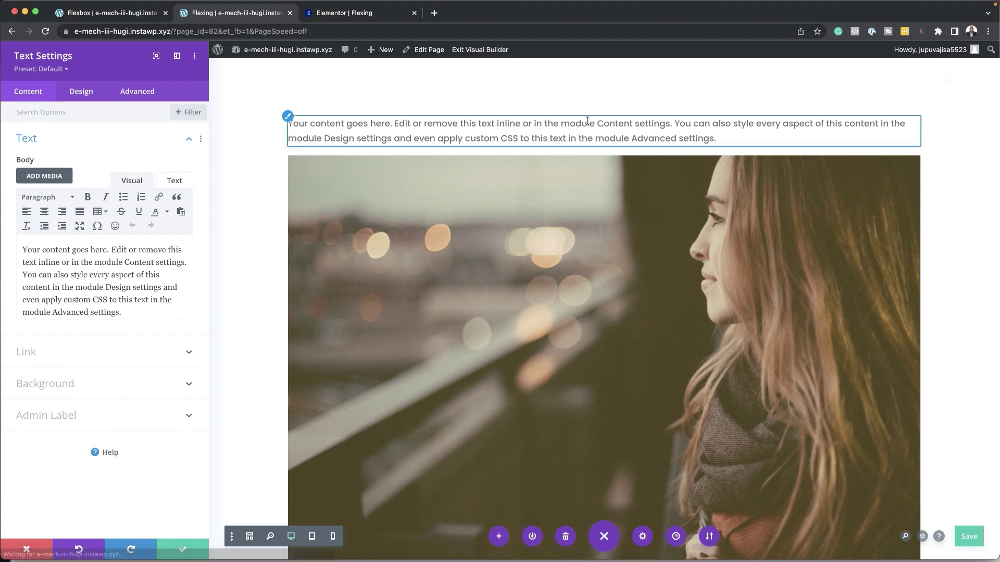
{"action": "left_click", "coordinate": [89, 96]}
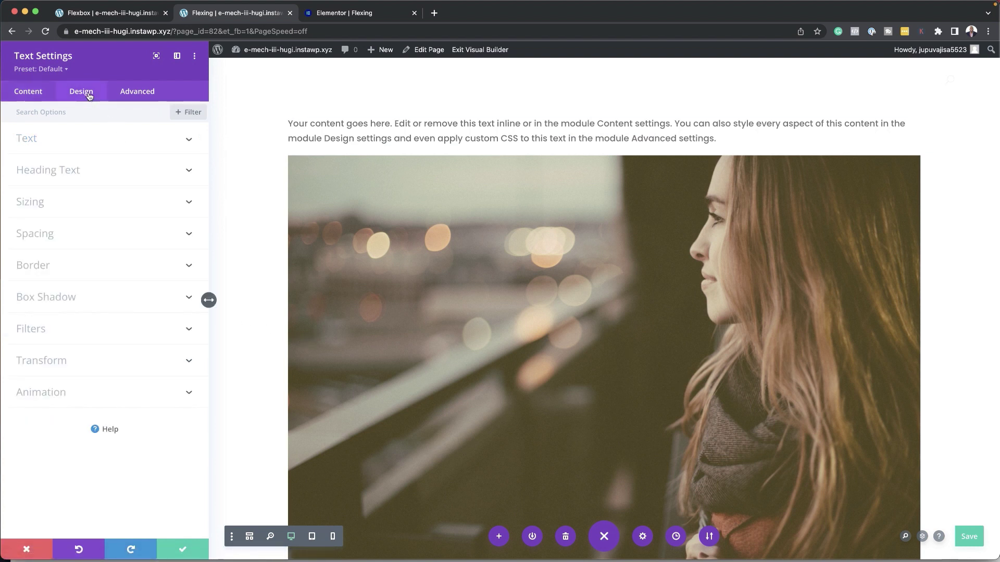
{"action": "left_click", "coordinate": [64, 209]}
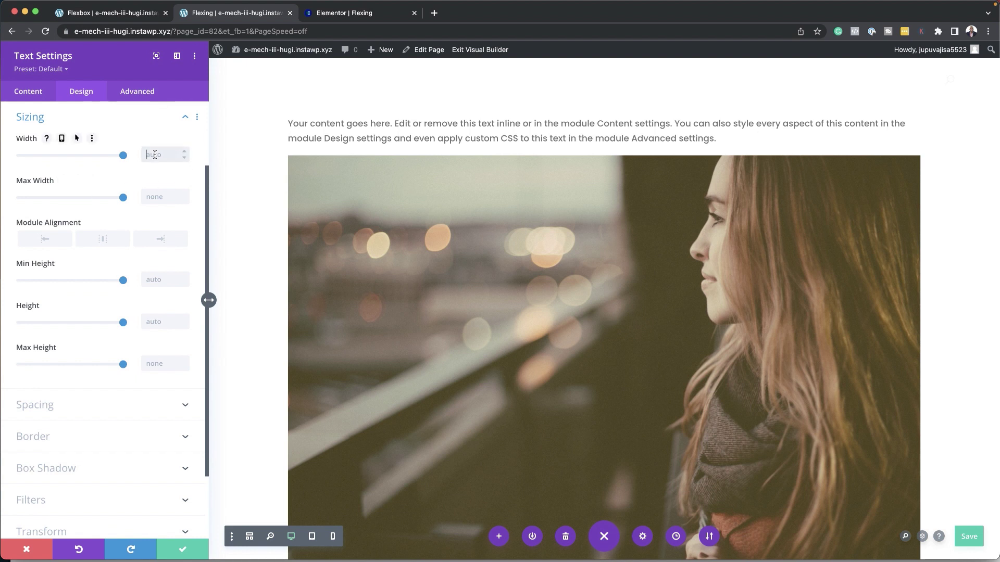
{"action": "left_click", "coordinate": [155, 154]}
{"action": "type", "text": "30%"}
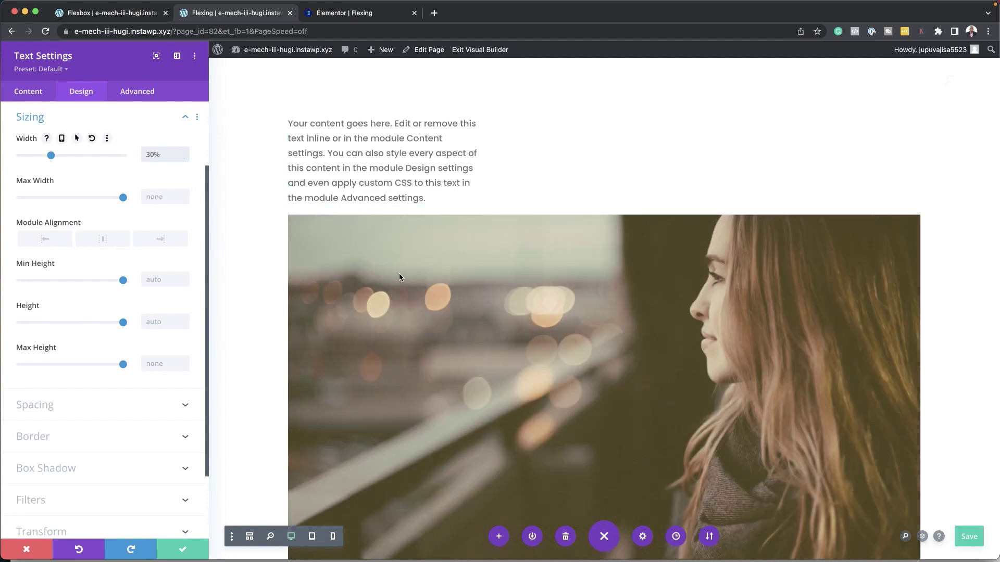
{"action": "left_click", "coordinate": [182, 549]}
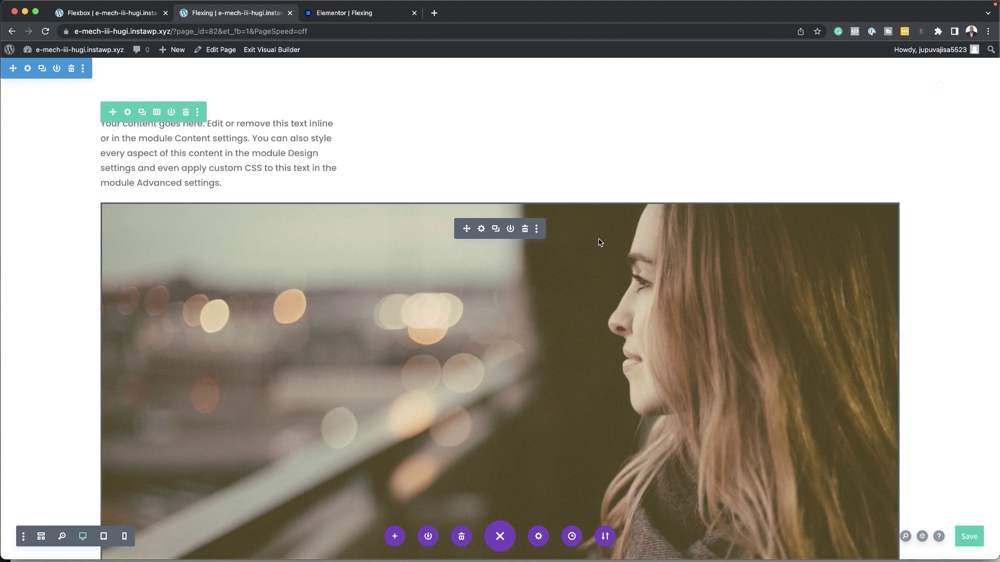
Set the image module's Sizing width to 68%, then compare with the Elementor page
{"action": "left_click", "coordinate": [482, 230]}
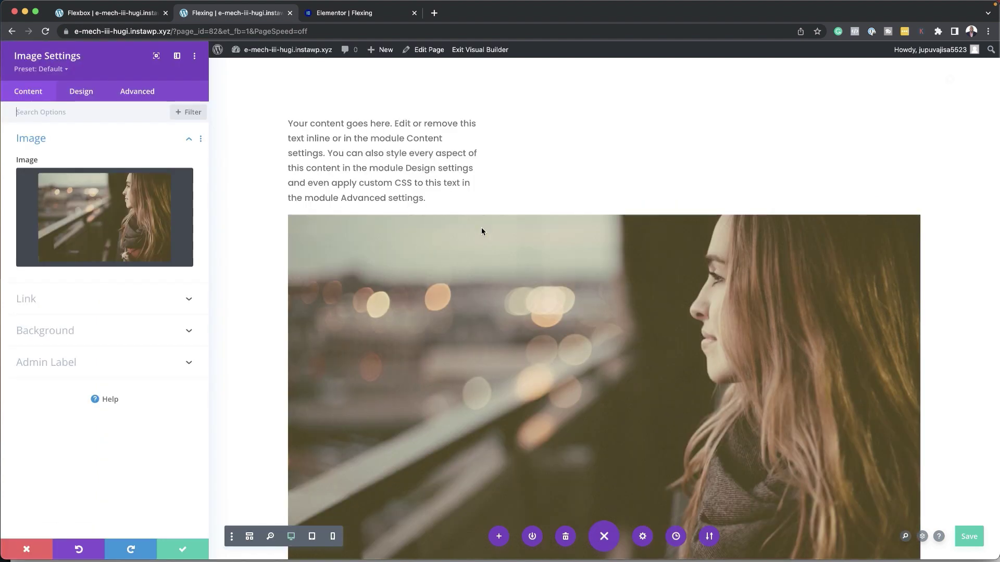
{"action": "left_click", "coordinate": [83, 91]}
{"action": "left_click", "coordinate": [54, 178]}
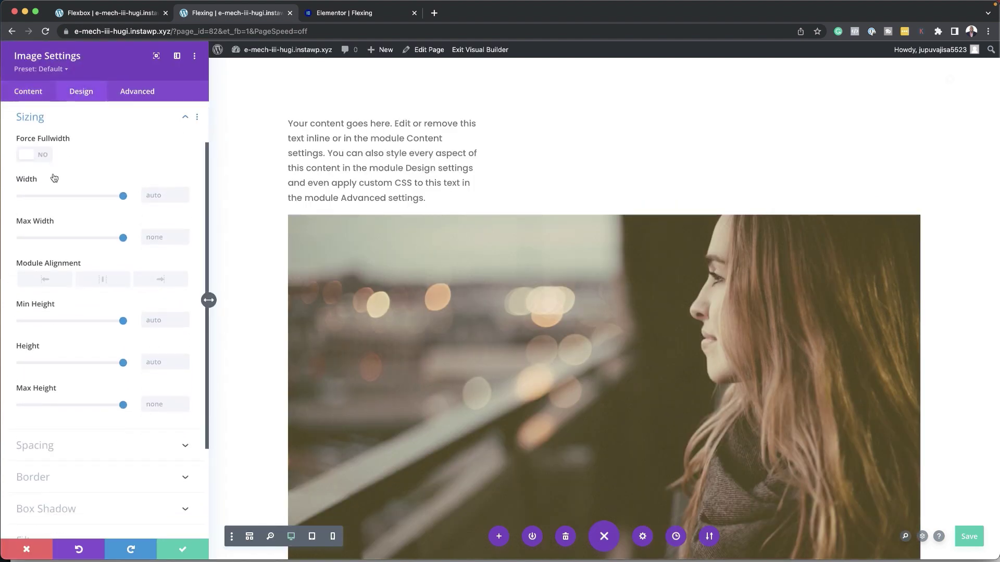
{"action": "left_click", "coordinate": [159, 196]}
{"action": "type", "text": "68%"}
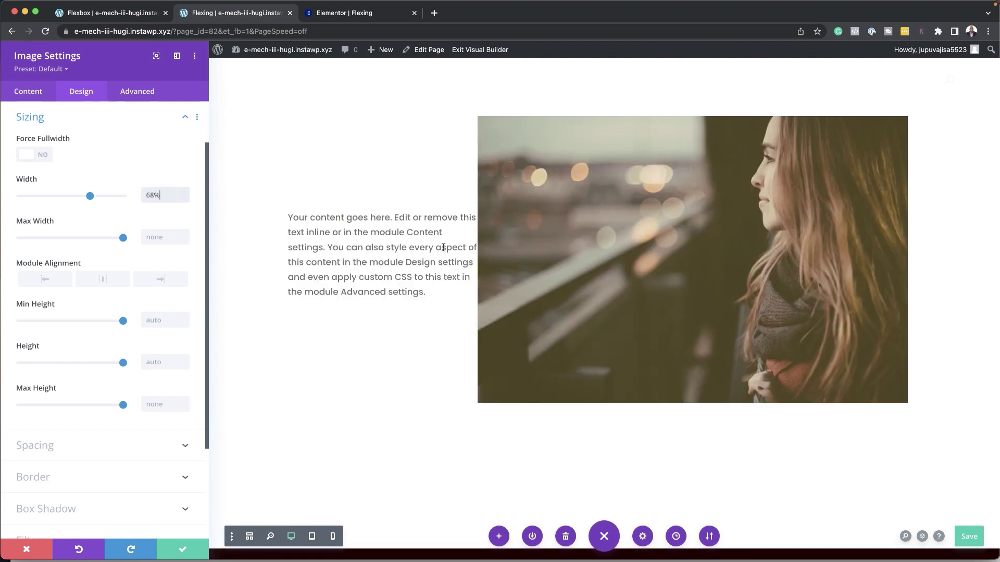
{"action": "left_click", "coordinate": [378, 15]}
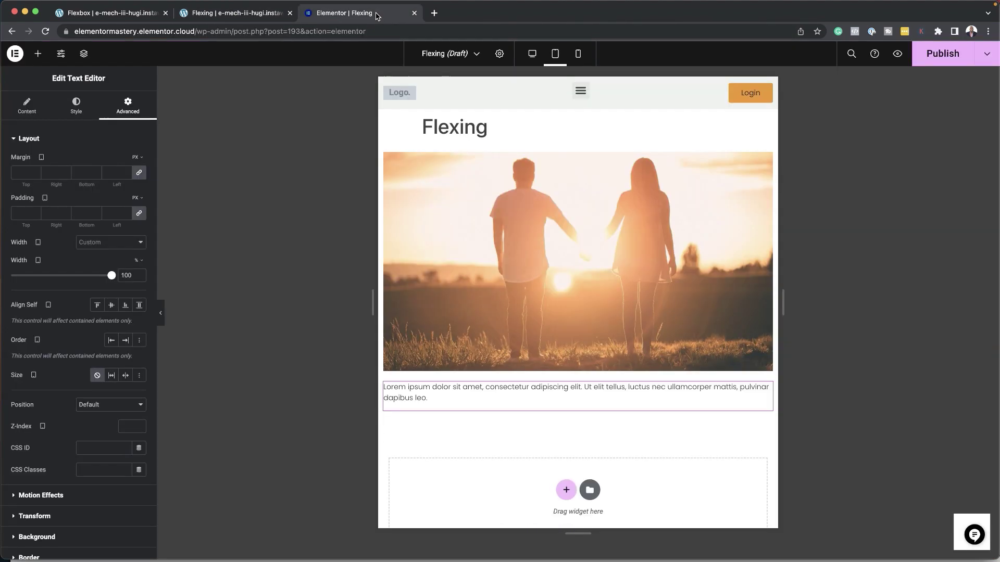
Preview the Elementor layout at desktop width, then return to the Divi Flexing tab
{"action": "left_click", "coordinate": [531, 54]}
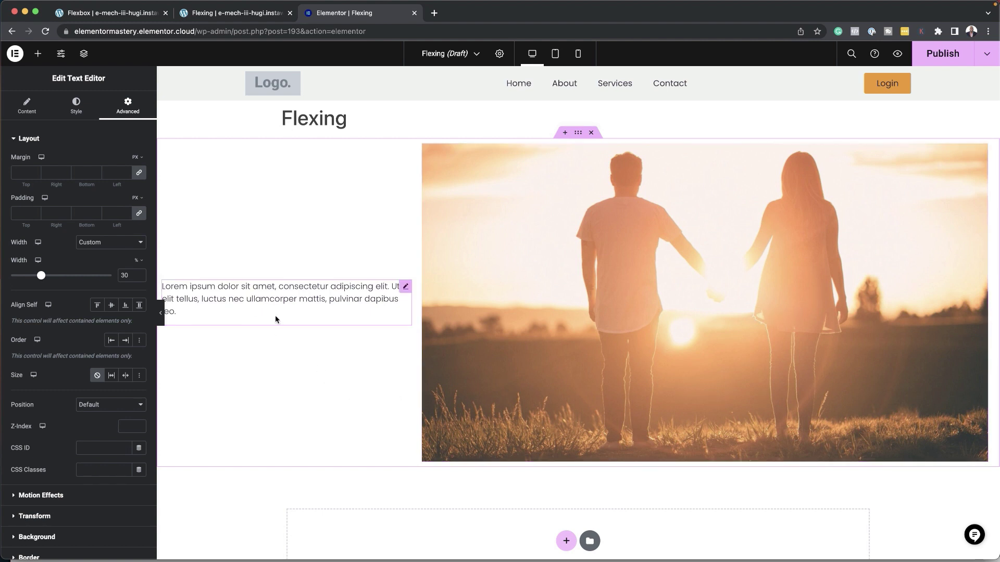
{"action": "left_click", "coordinate": [269, 15]}
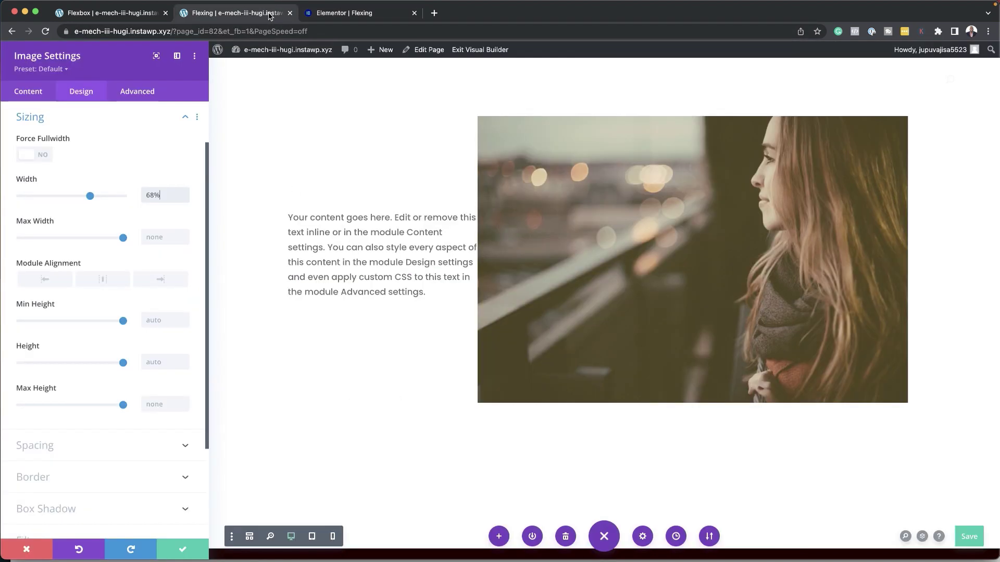
Switch Divi to tablet preview and set the image module's tablet width to 100%
{"action": "left_click", "coordinate": [189, 553]}
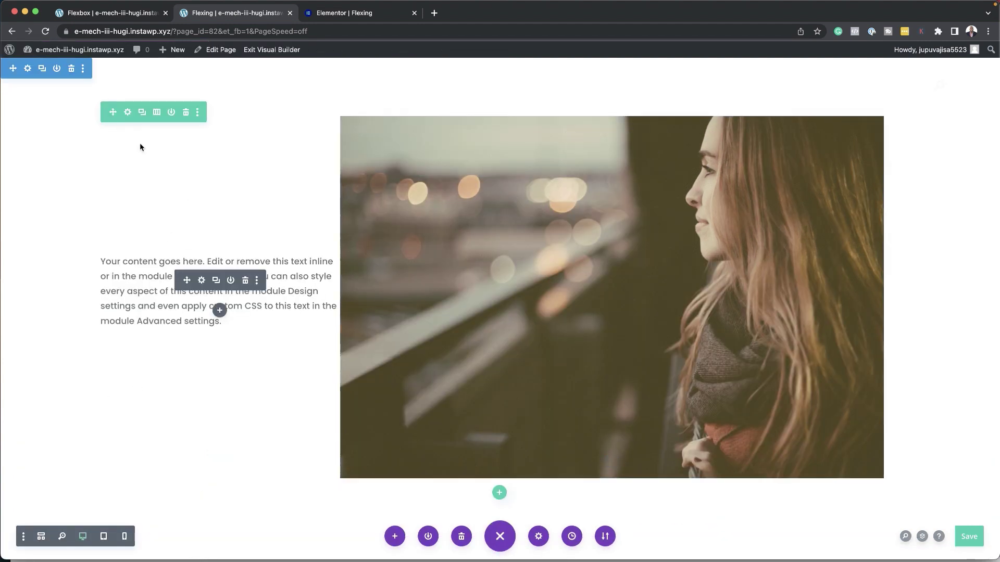
{"action": "left_click", "coordinate": [127, 114]}
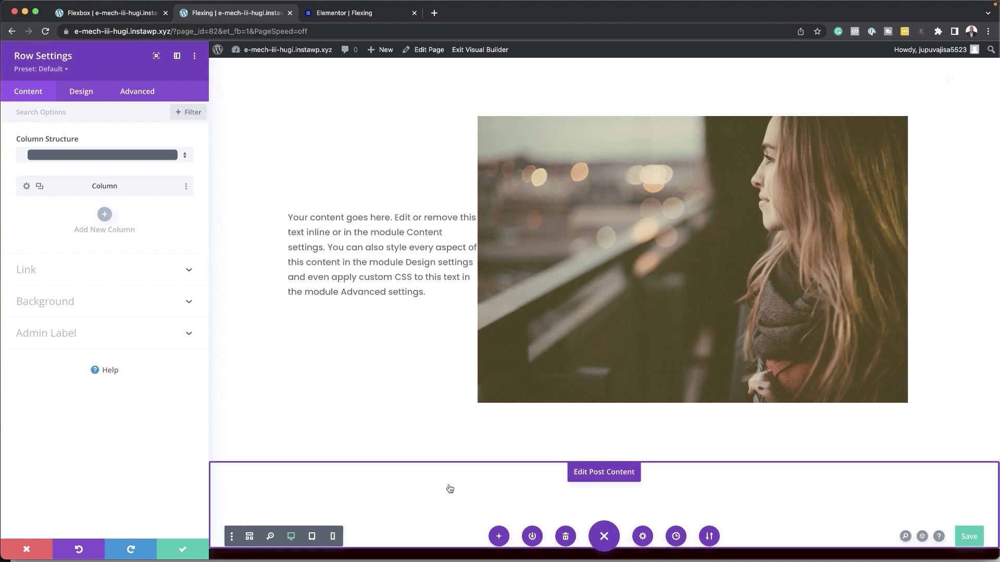
{"action": "left_click", "coordinate": [312, 537]}
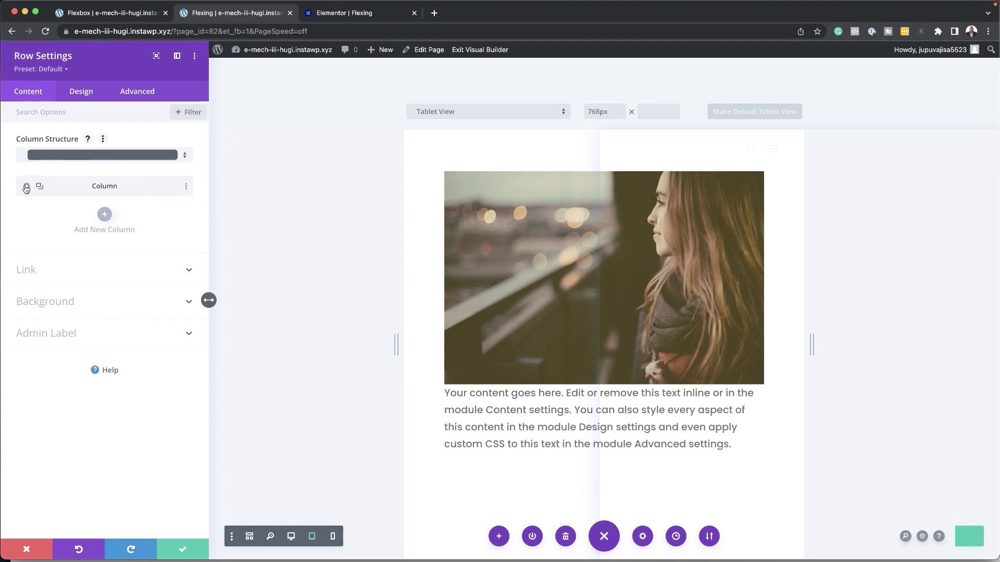
{"action": "left_click", "coordinate": [184, 550]}
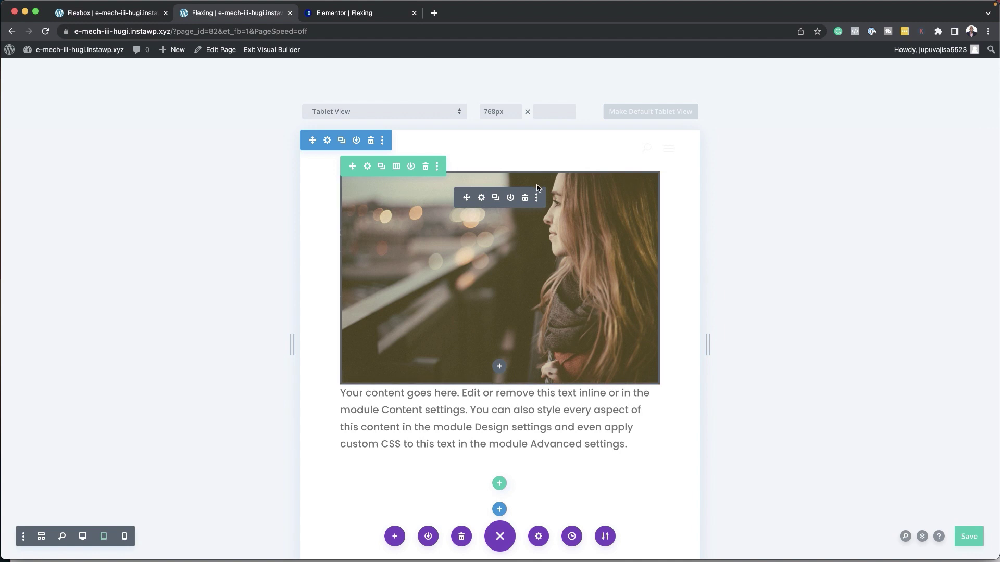
{"action": "left_click", "coordinate": [482, 199]}
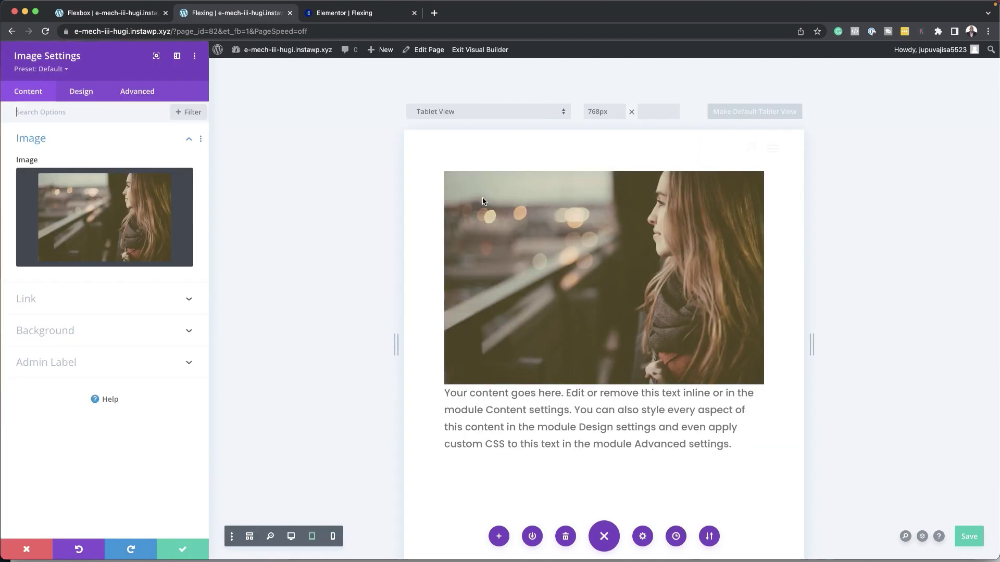
{"action": "left_click", "coordinate": [93, 89]}
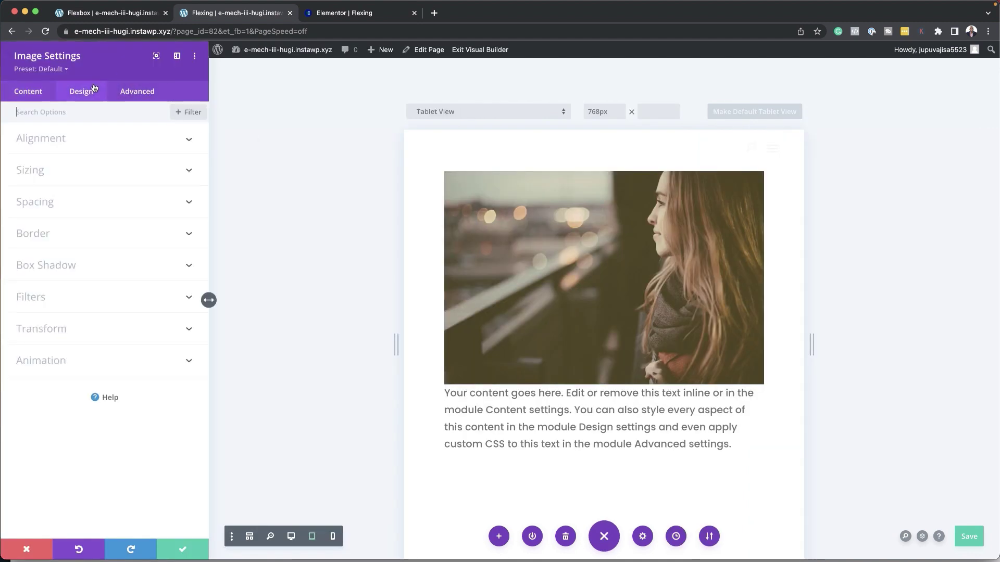
{"action": "left_click", "coordinate": [44, 172]}
{"action": "left_click_drag", "start_coordinate": [119, 202], "coordinate": [125, 197]}
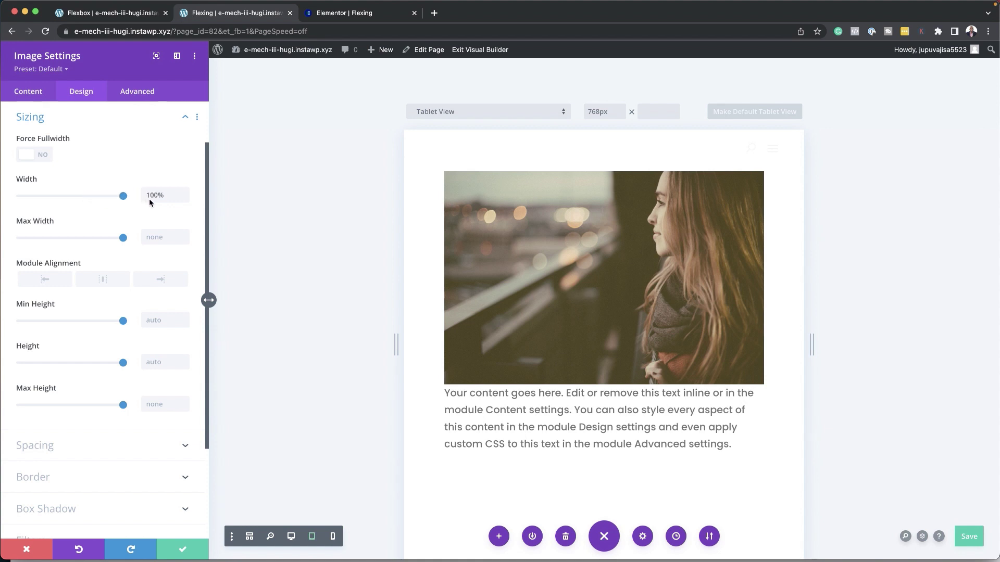
{"action": "left_click", "coordinate": [182, 549]}
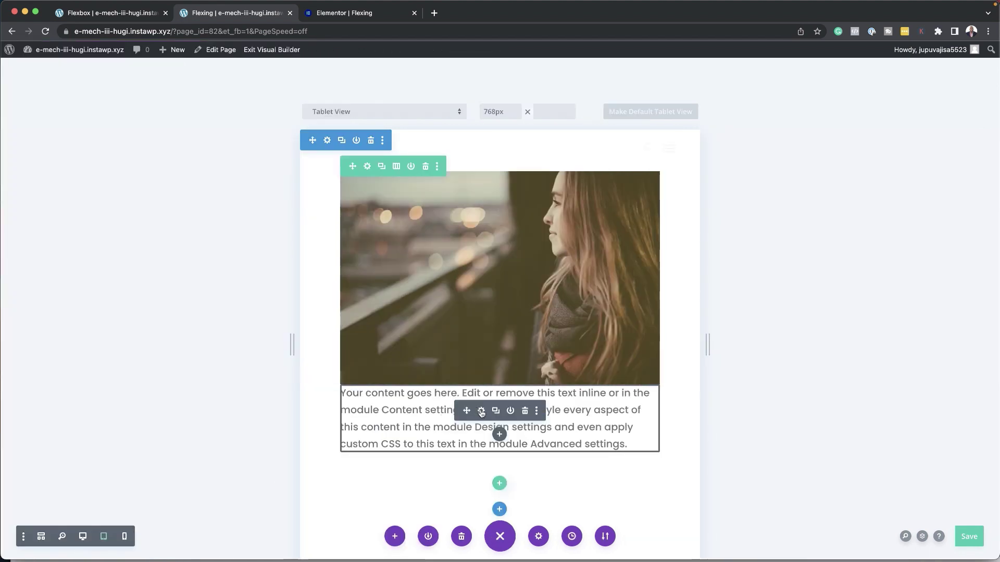
Set the text module's tablet Sizing width to 100%
{"action": "left_click", "coordinate": [481, 412]}
{"action": "left_click", "coordinate": [86, 92]}
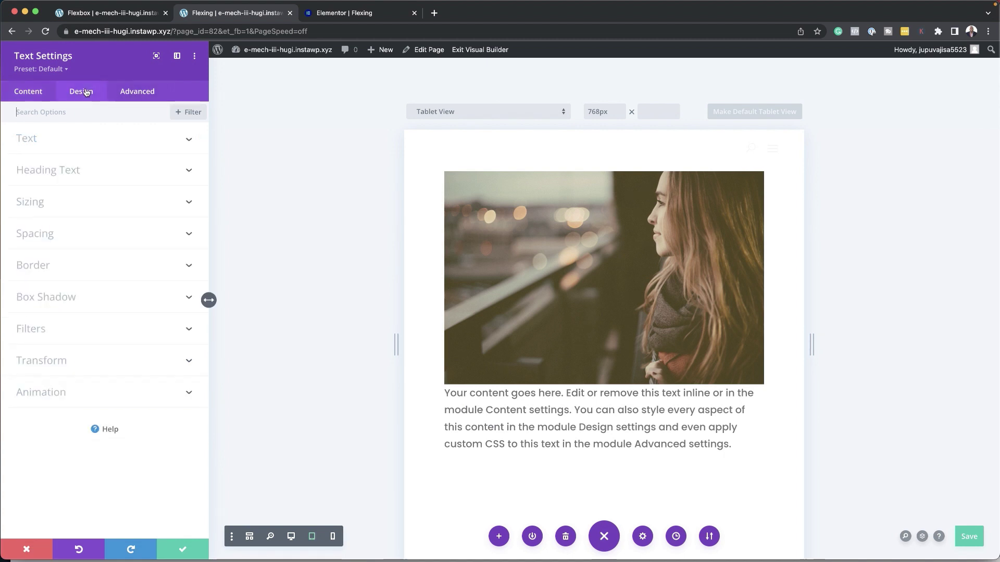
{"action": "left_click", "coordinate": [45, 202]}
{"action": "left_click_drag", "start_coordinate": [52, 155], "coordinate": [153, 154]}
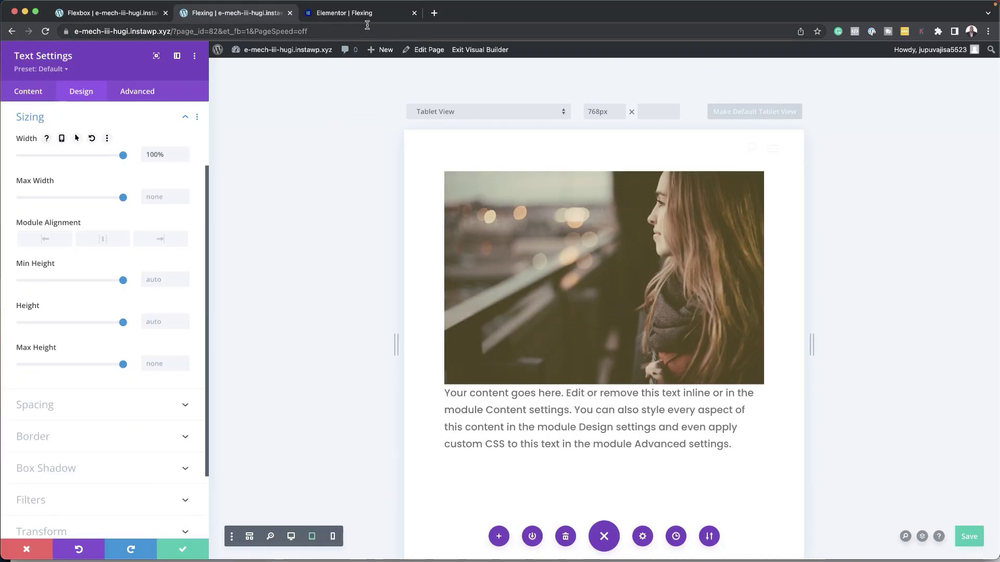
Set the Elementor text widget's Align Self to Start, then bring up the Flexbox cheat-sheet page
{"action": "left_click", "coordinate": [343, 13]}
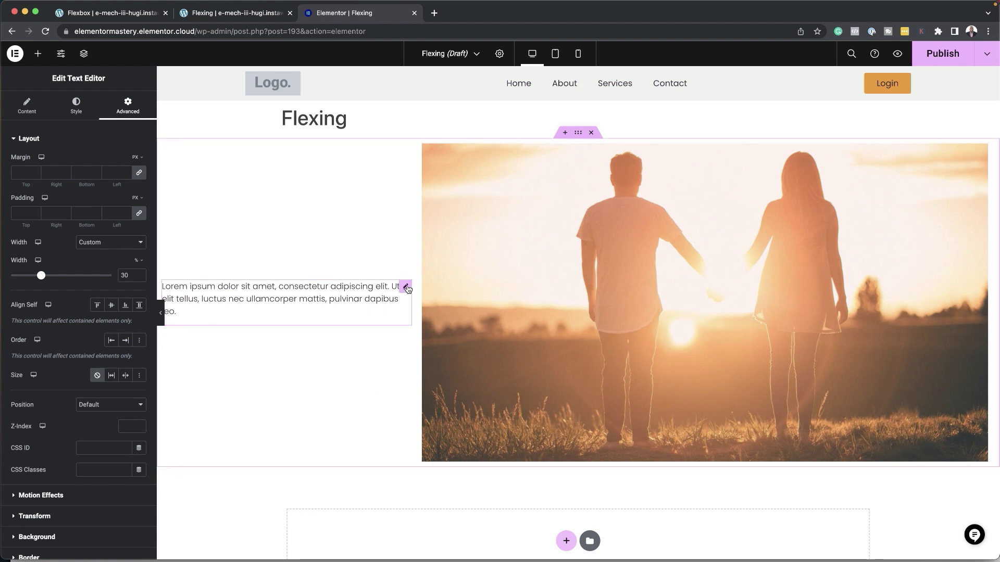
{"action": "left_click", "coordinate": [97, 306]}
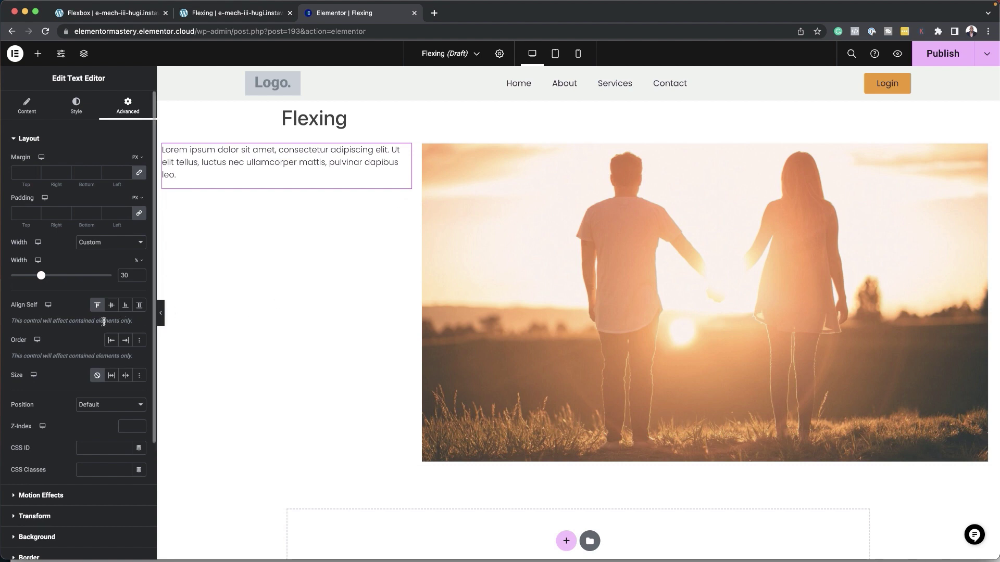
{"action": "left_click", "coordinate": [224, 13]}
{"action": "left_click", "coordinate": [144, 17]}
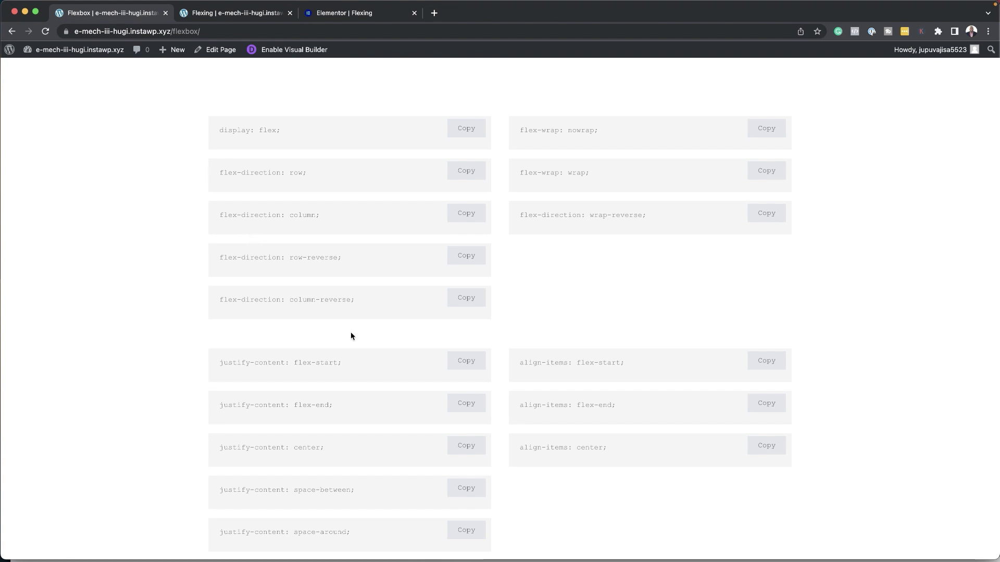
Back in Divi, expand the text module's Advanced > Custom CSS section to reach Main Element
{"action": "left_click", "coordinate": [237, 13]}
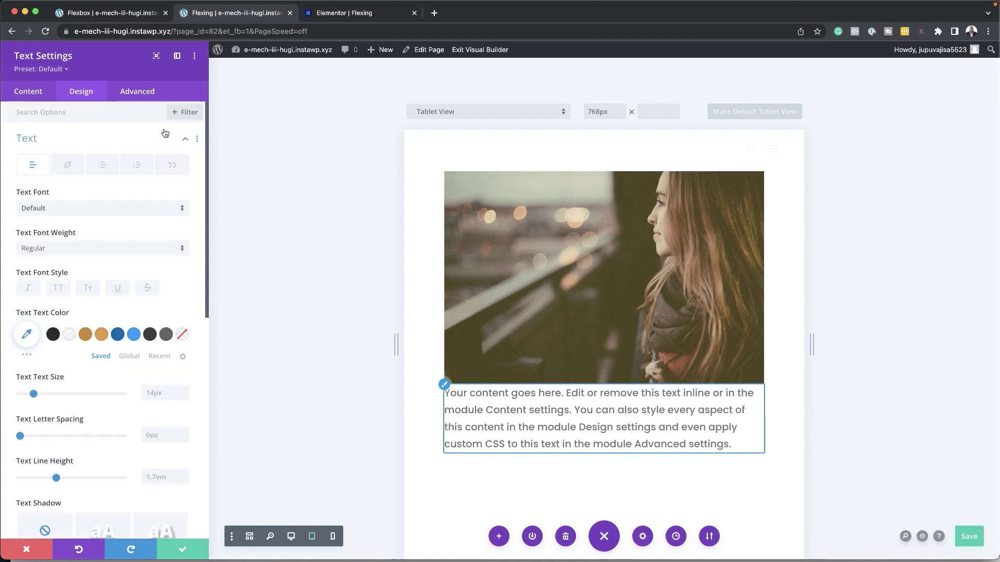
{"action": "left_click", "coordinate": [135, 92]}
{"action": "left_click", "coordinate": [96, 163]}
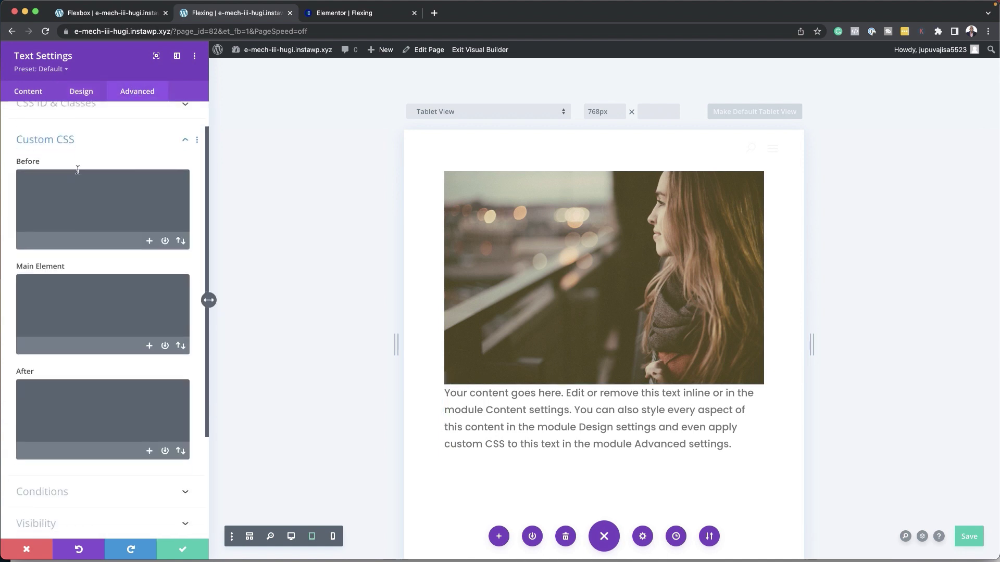